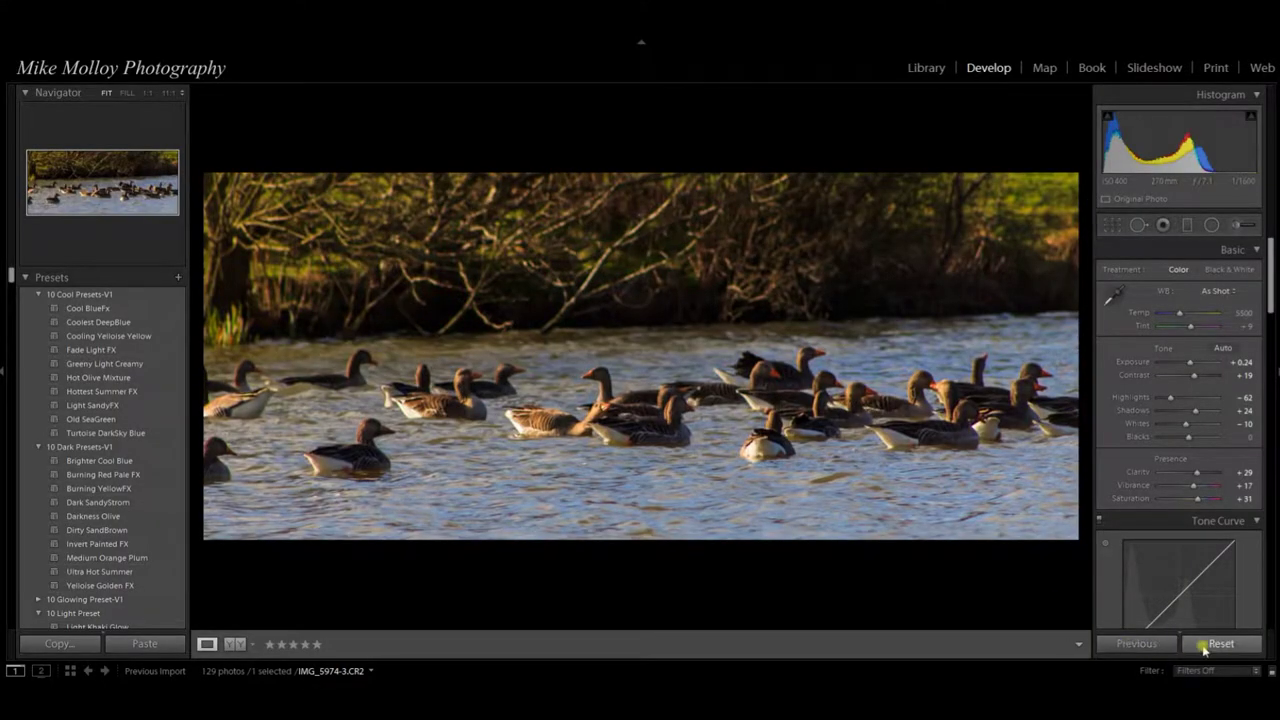
Reset all develop adjustments on the goose photo and switch to the Spot Removal heal tool
left_click(1203, 646)
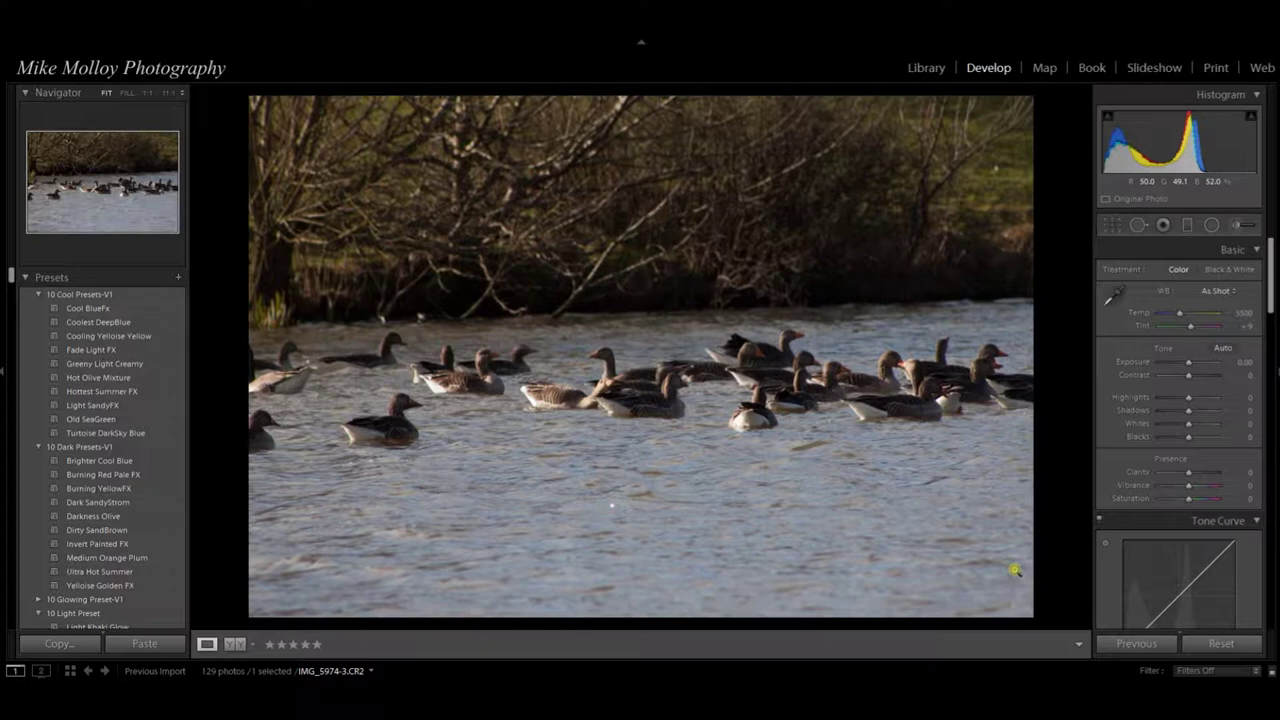
left_click(1137, 225)
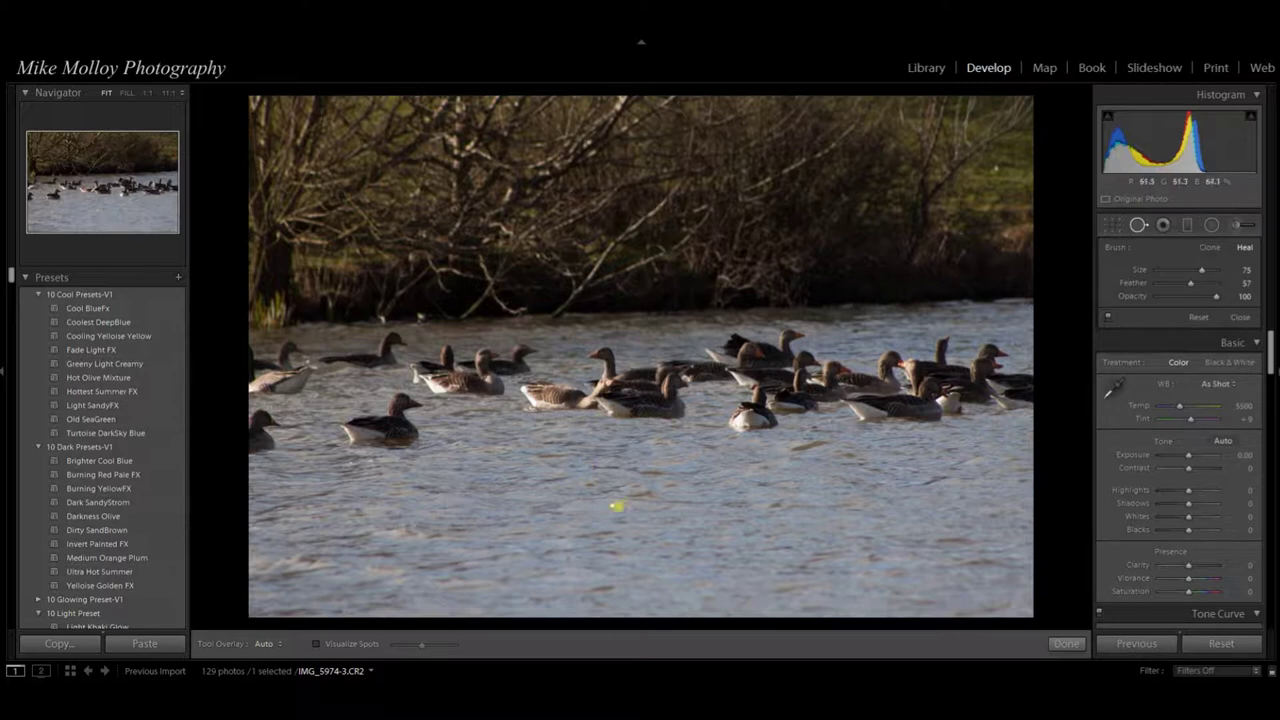
Heal the white speck on the water and a blemish along the far shoreline, re-placing spots as needed
left_click(612, 506)
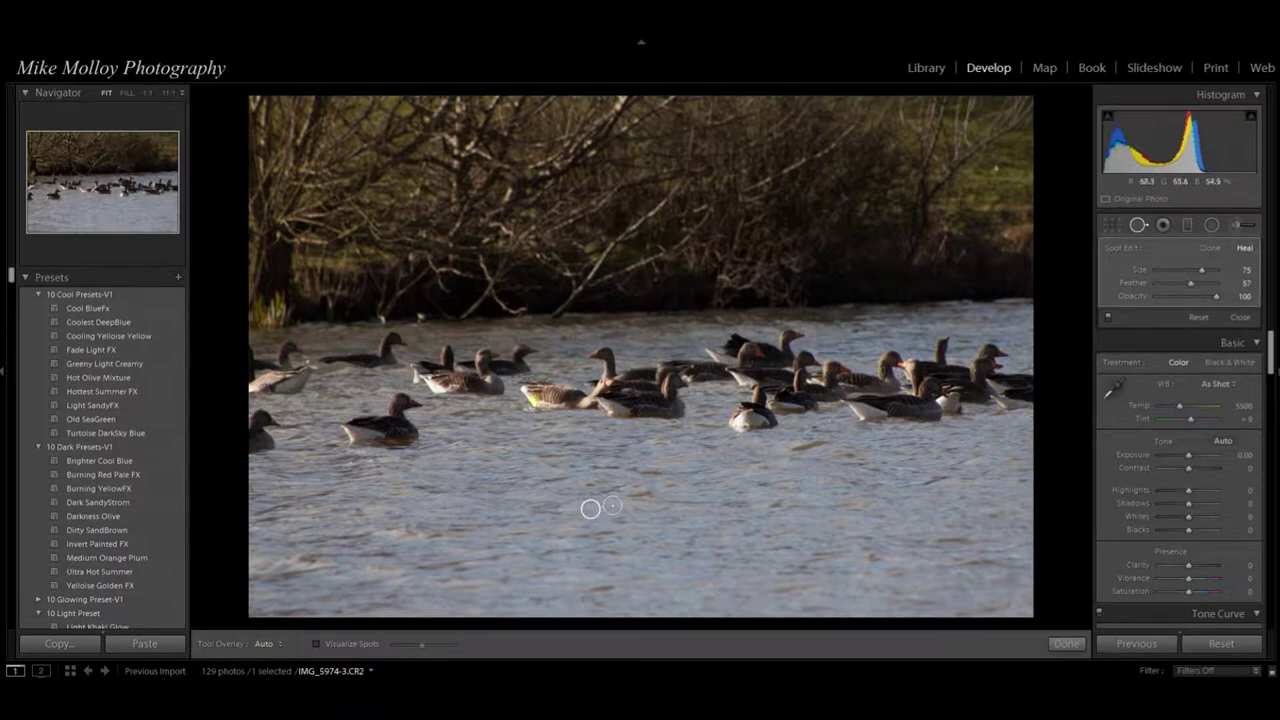
key("Delete")
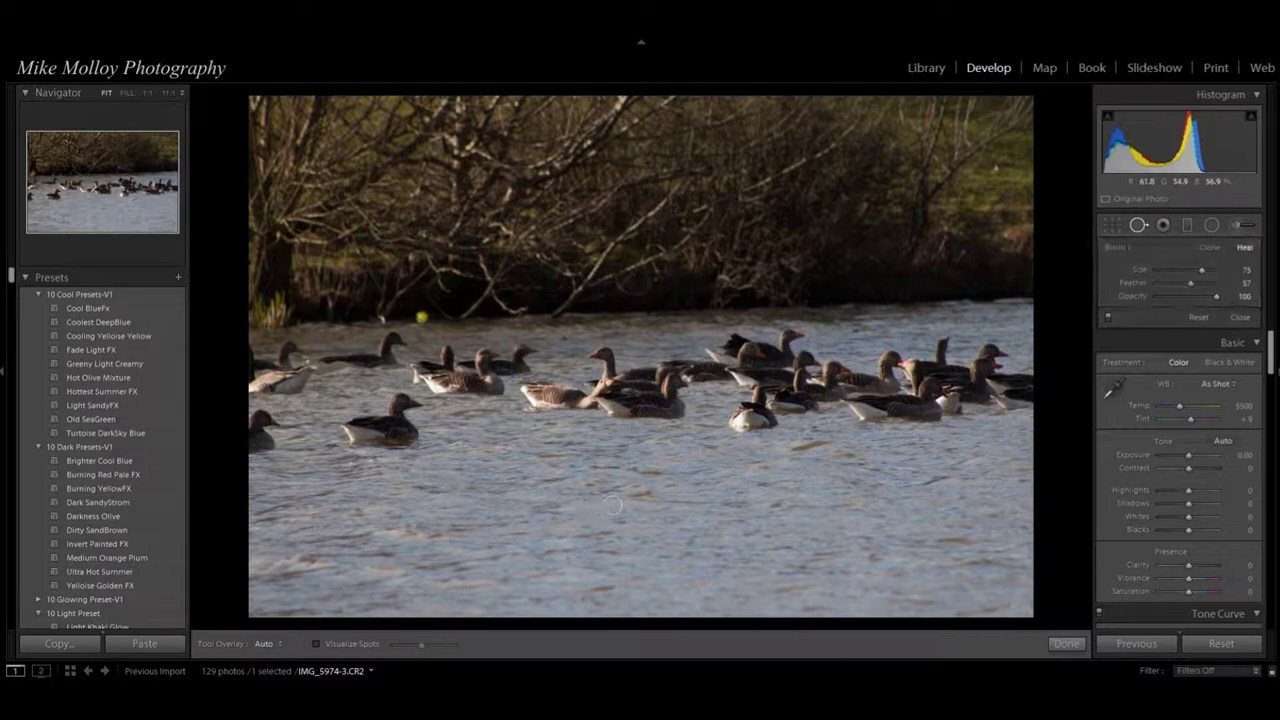
left_click(421, 316)
key("Delete")
left_click(384, 320)
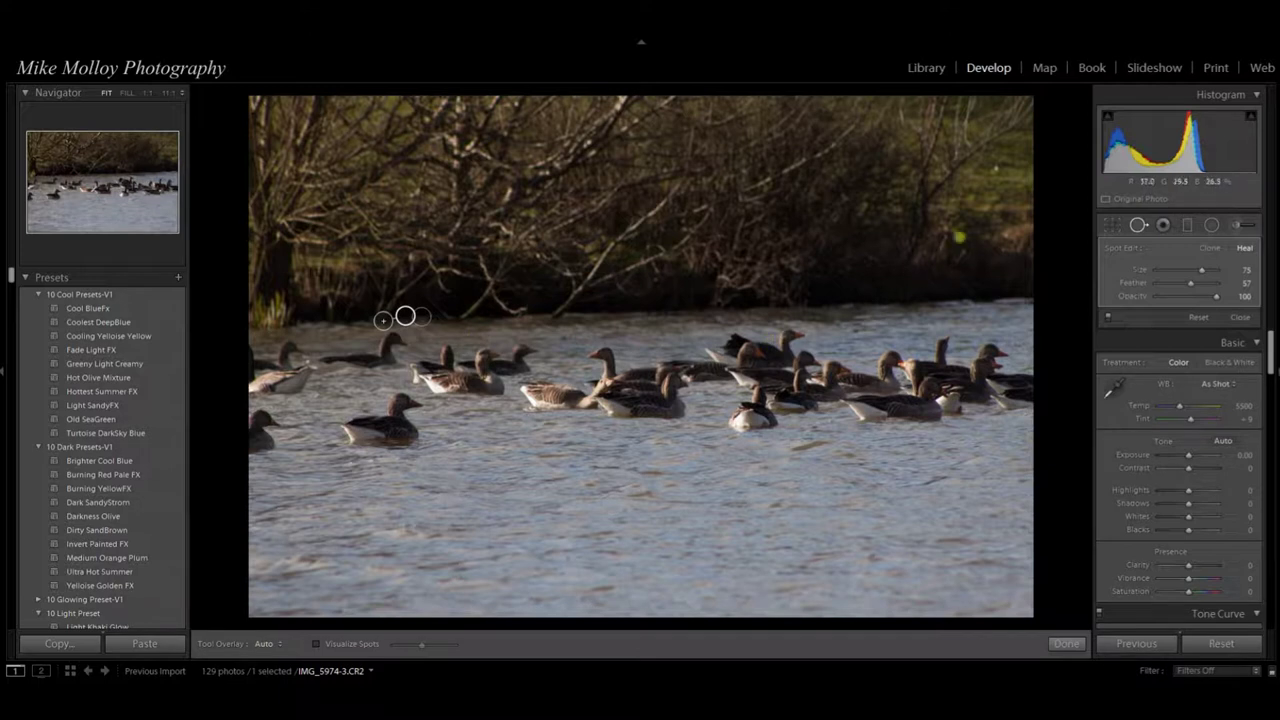
key("Delete")
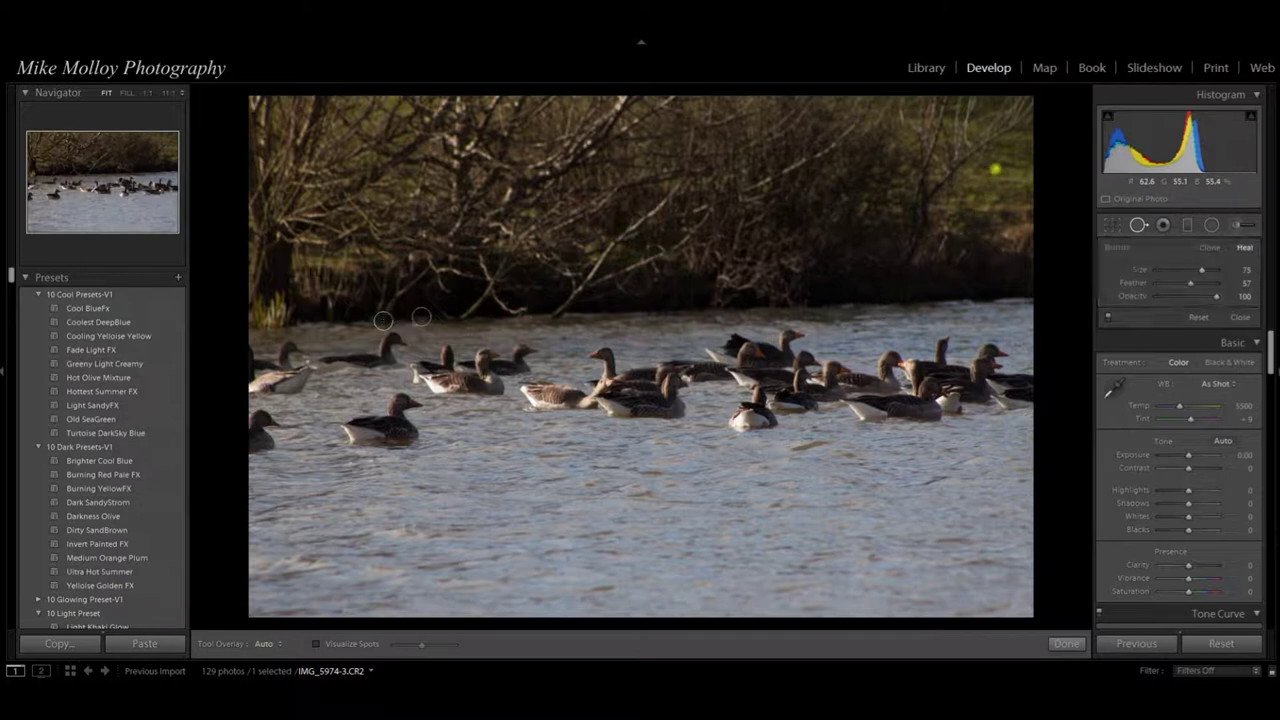
Heal the blemish in the upper-right trees, reposition its source, and finish spot removal
left_click(995, 168)
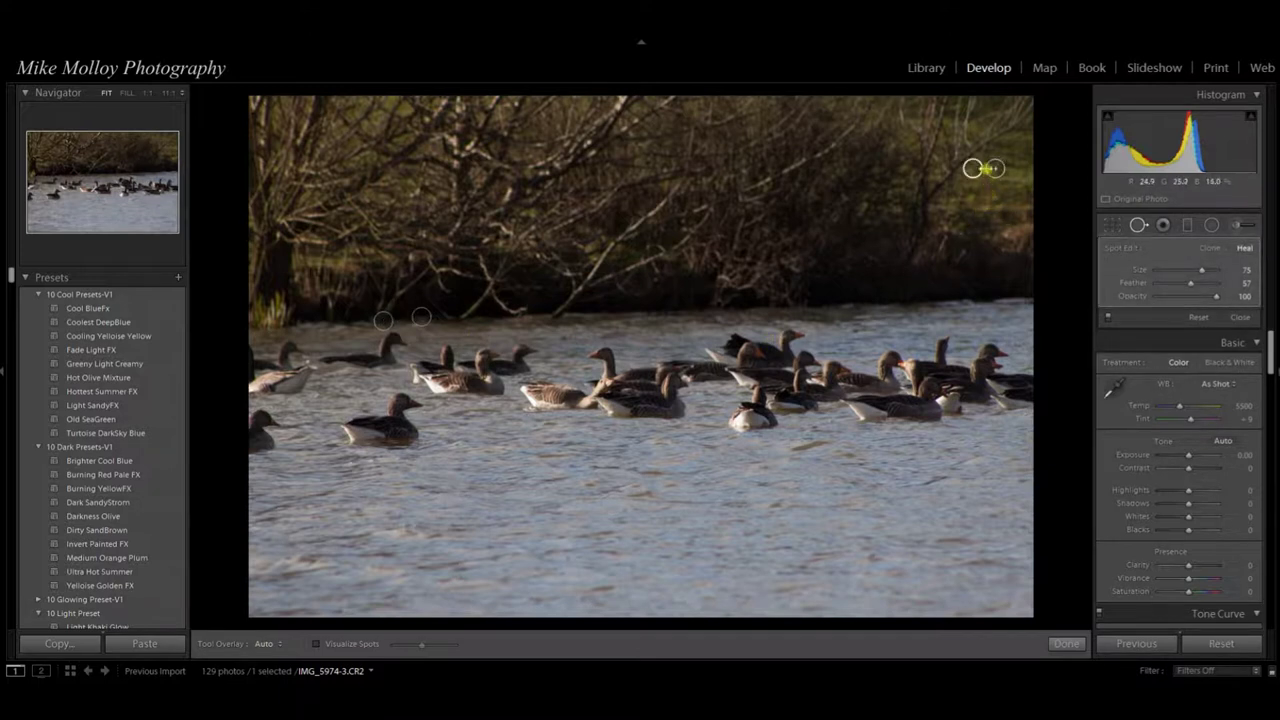
left_click_drag(973, 168, 990, 192)
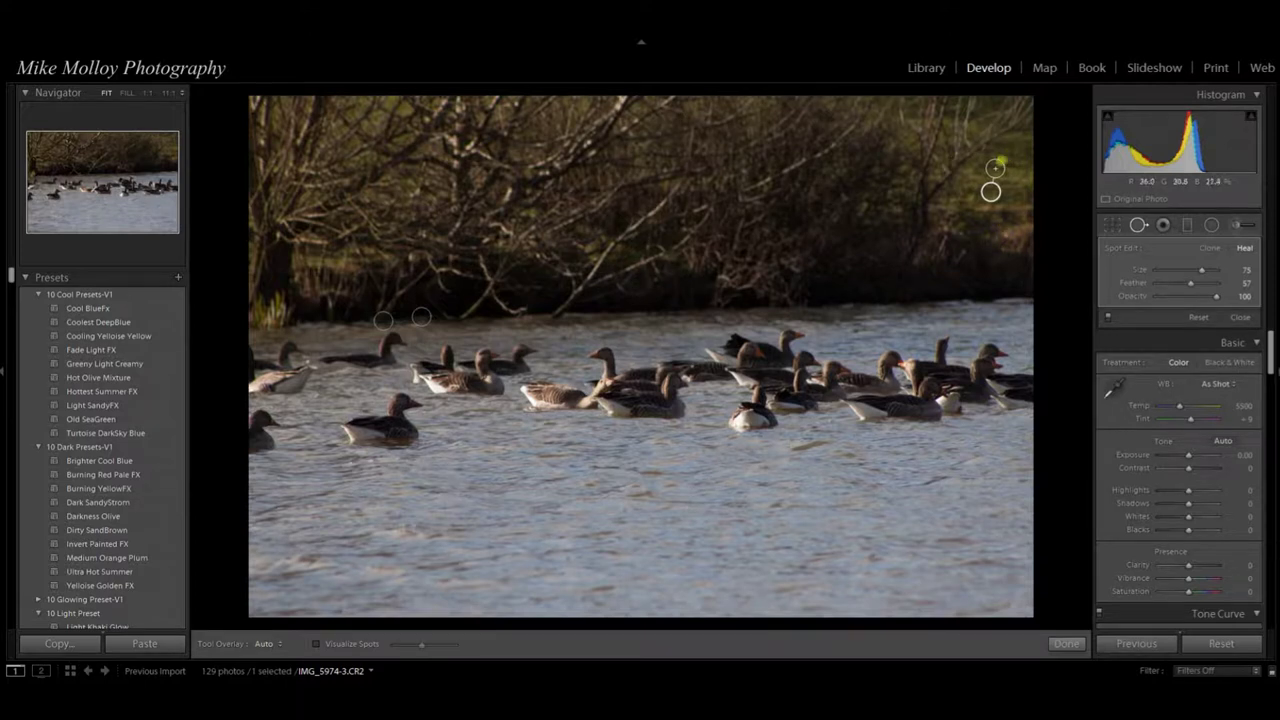
left_click(1066, 643)
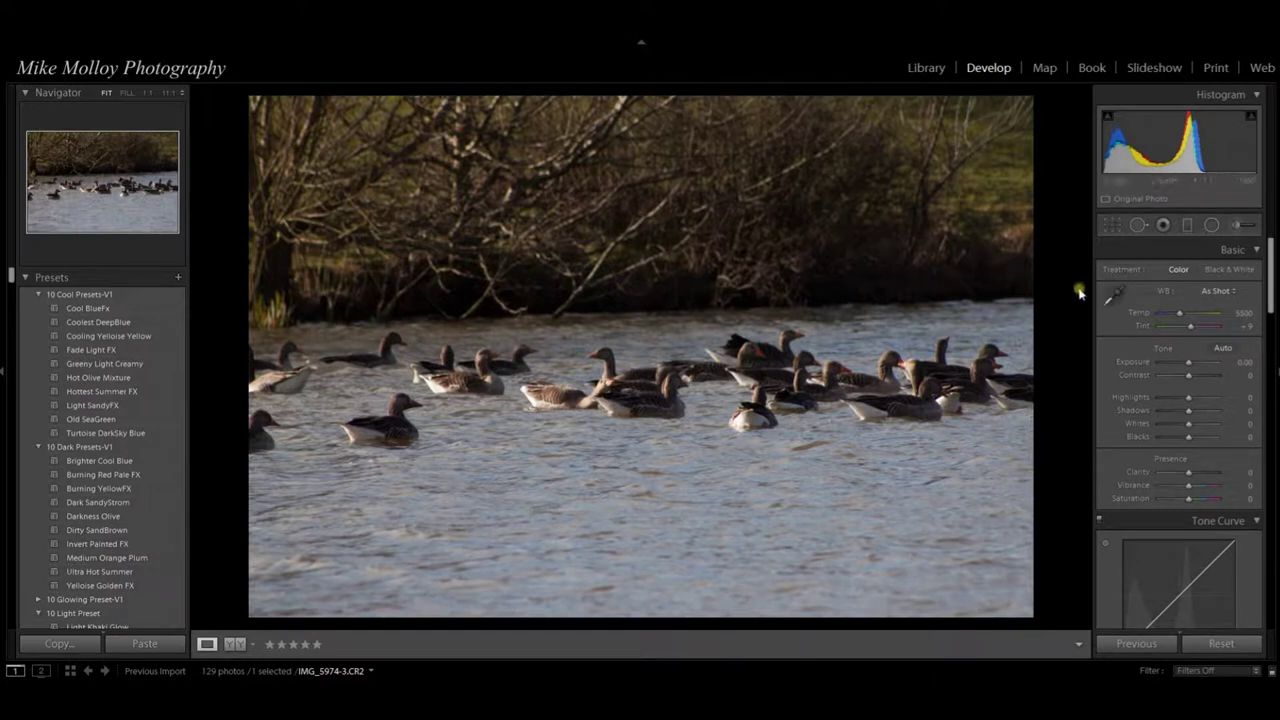
left_click(1114, 227)
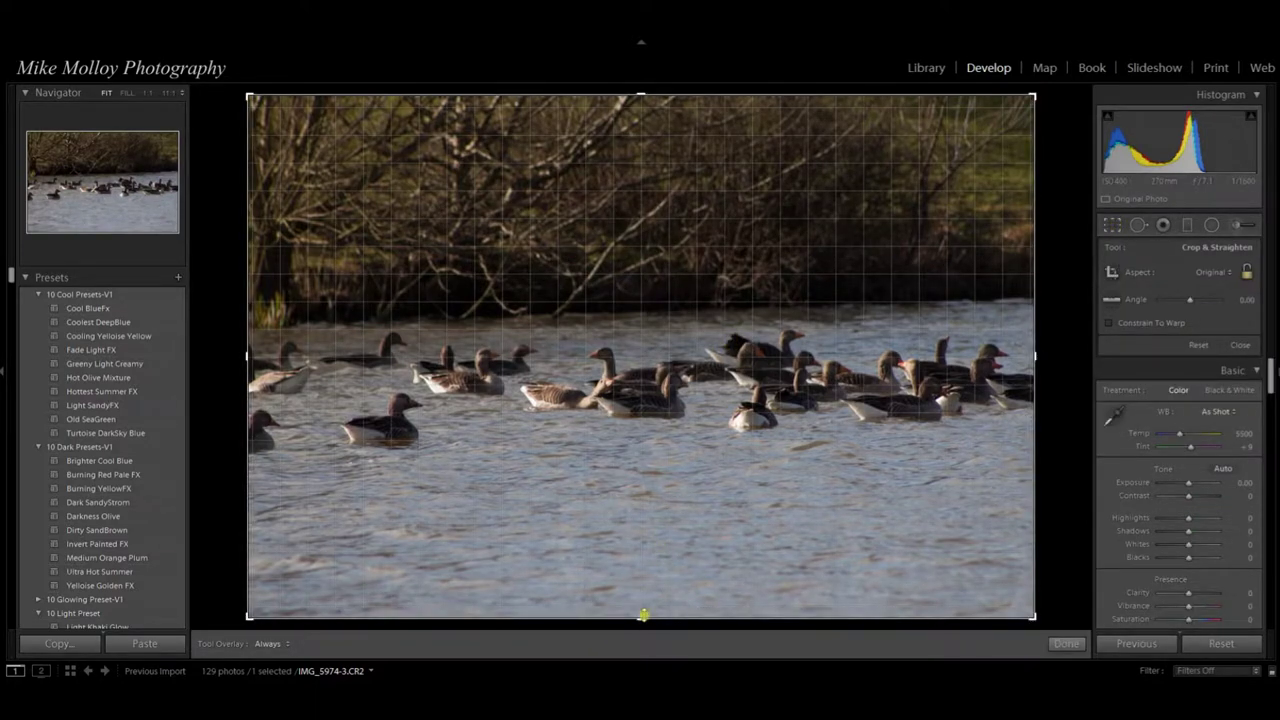
Raise the bottom crop edge and lower the top edge into a panoramic strip, then apply the crop
left_click_drag(643, 615, 646, 566)
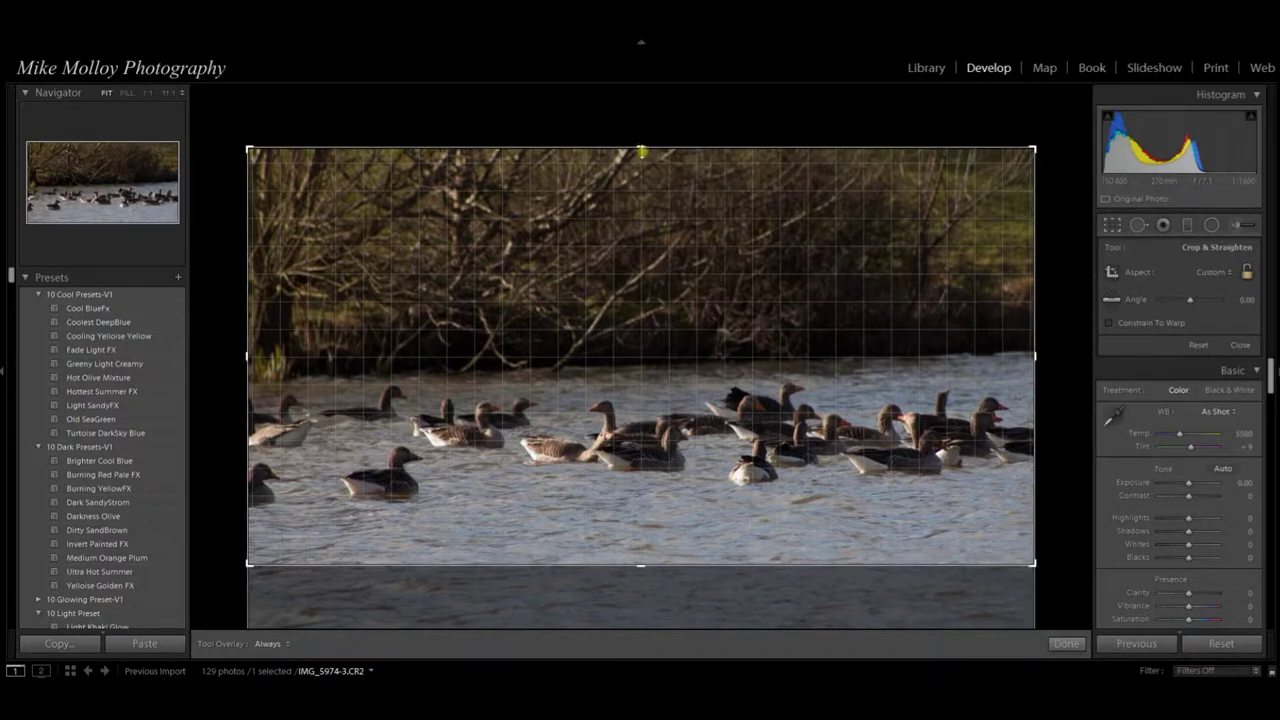
left_click_drag(641, 152, 640, 181)
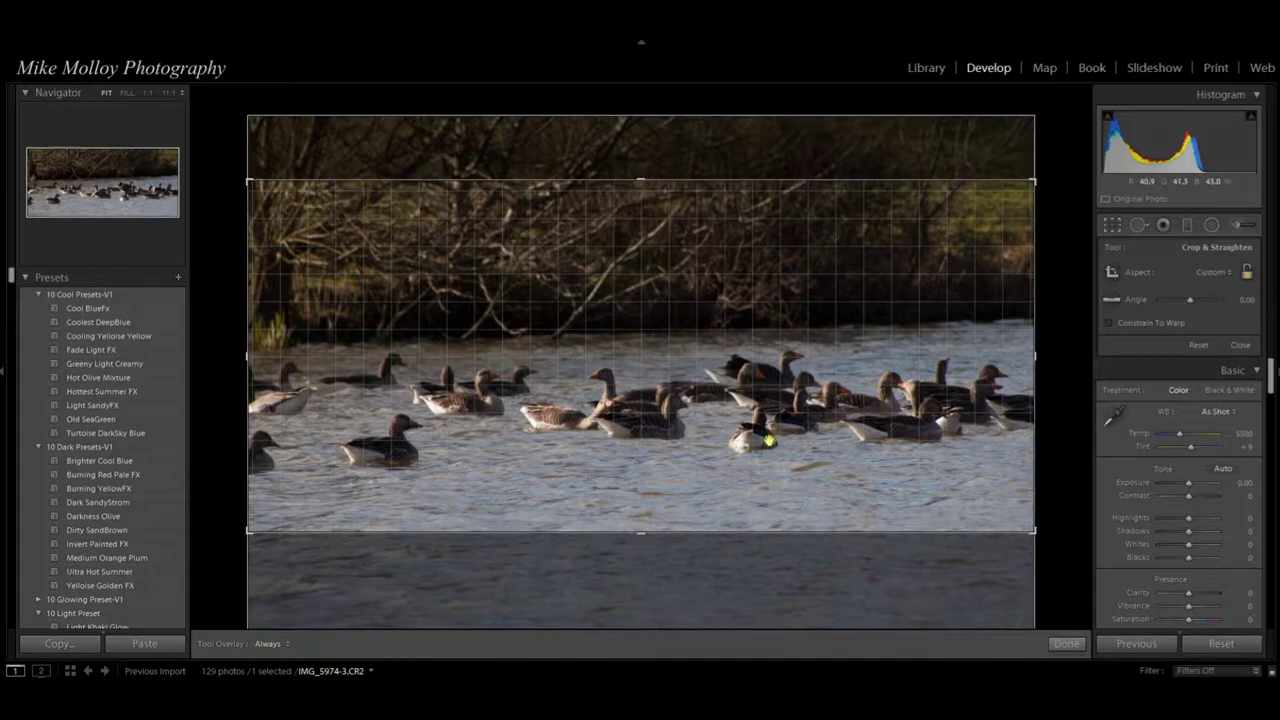
left_click(1066, 645)
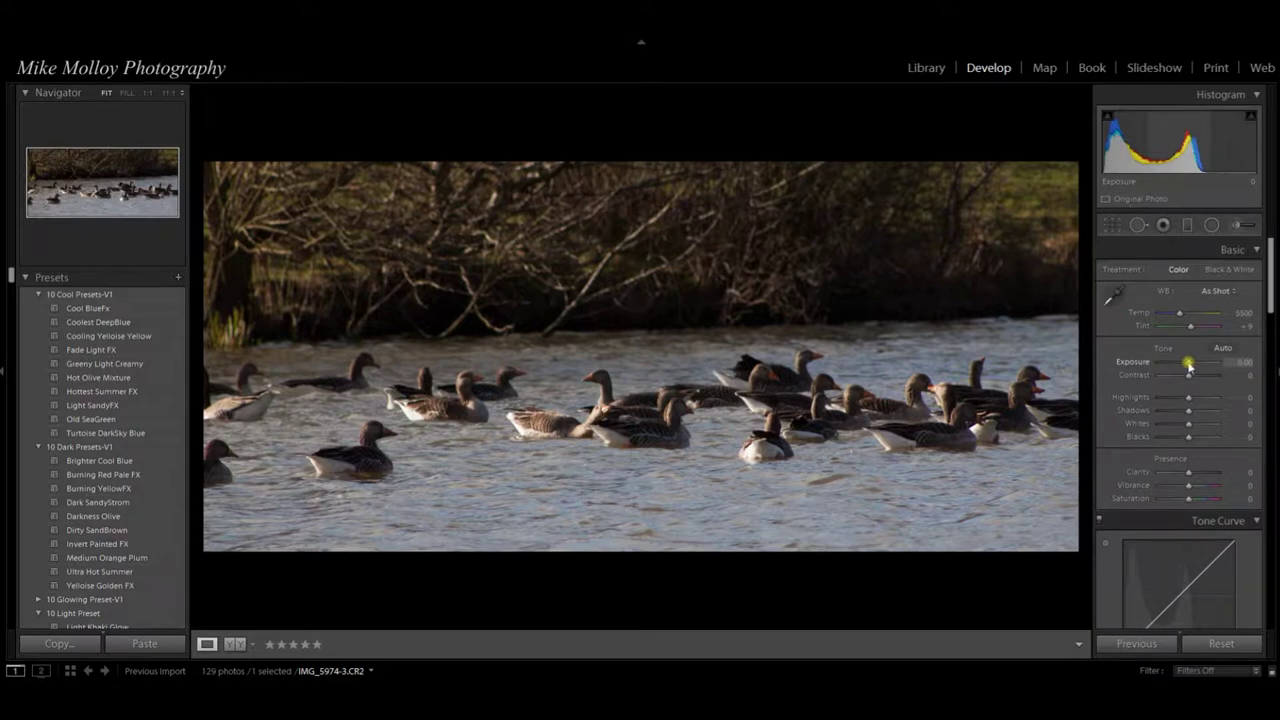
In the Basic panel set Exposure +0.36, Contrast +33, Highlights −67, Shadows +24, Clarity and Vibrance +17
left_click_drag(1189, 366, 1191, 368)
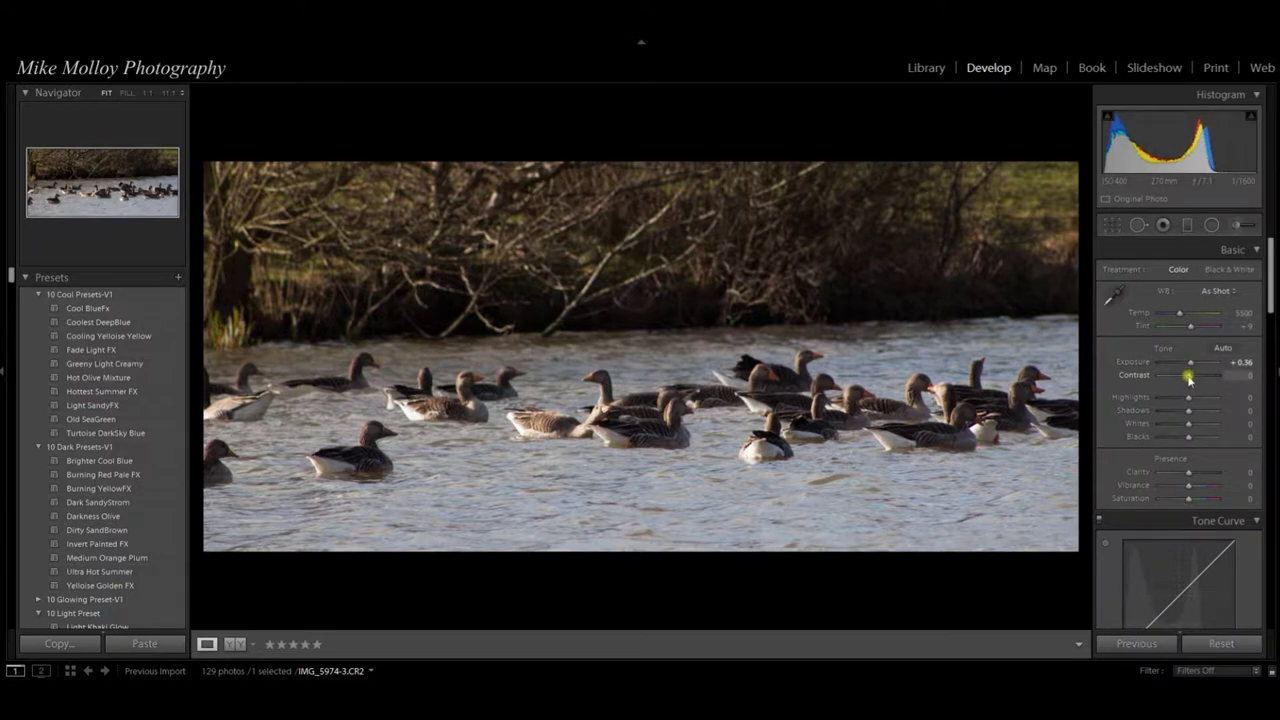
left_click_drag(1189, 378, 1200, 381)
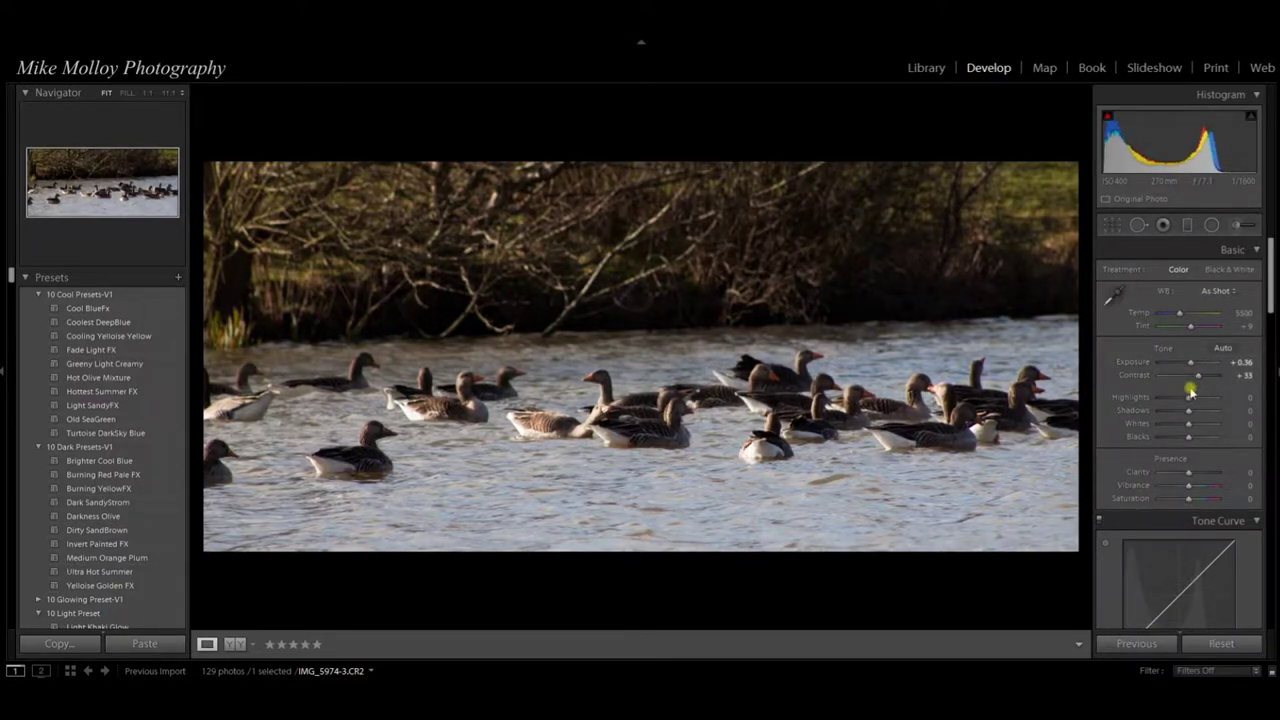
mouse_move(1188, 401)
left_mouse_down()
mouse_move(1168, 402)
mouse_move(1194, 416)
left_mouse_up()
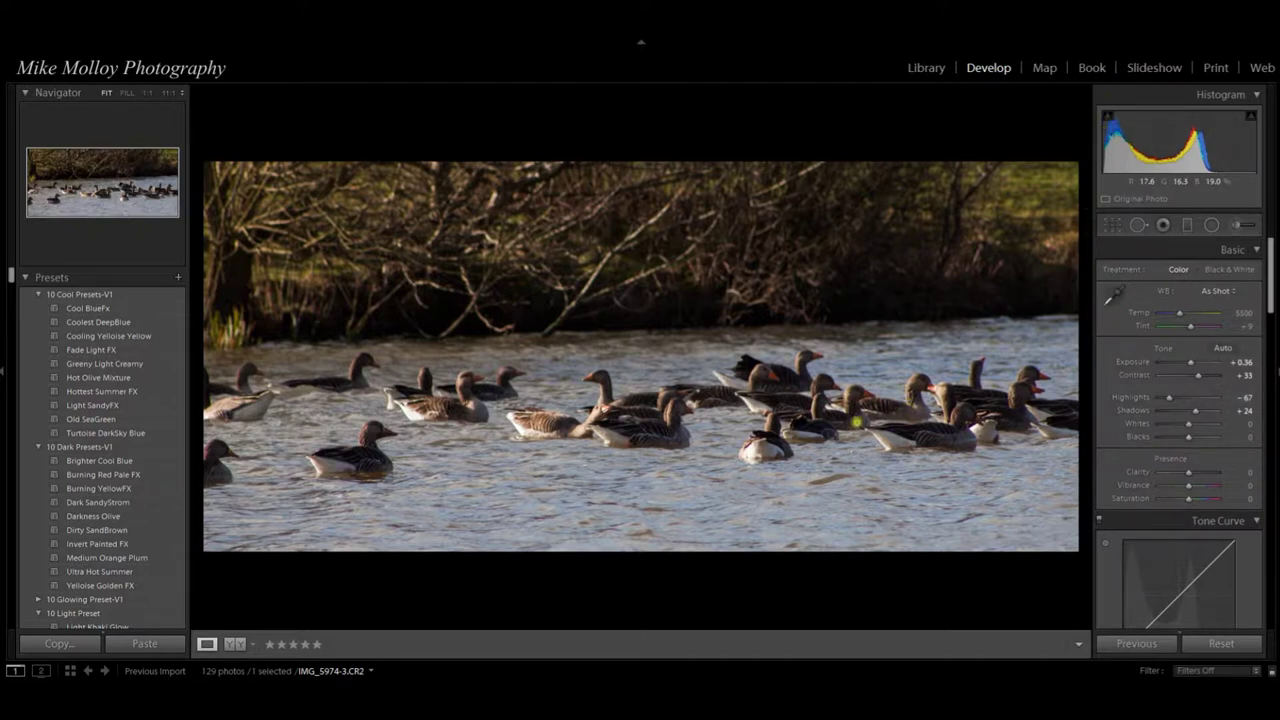
left_click(1190, 473)
left_click_drag(1190, 473, 1195, 491)
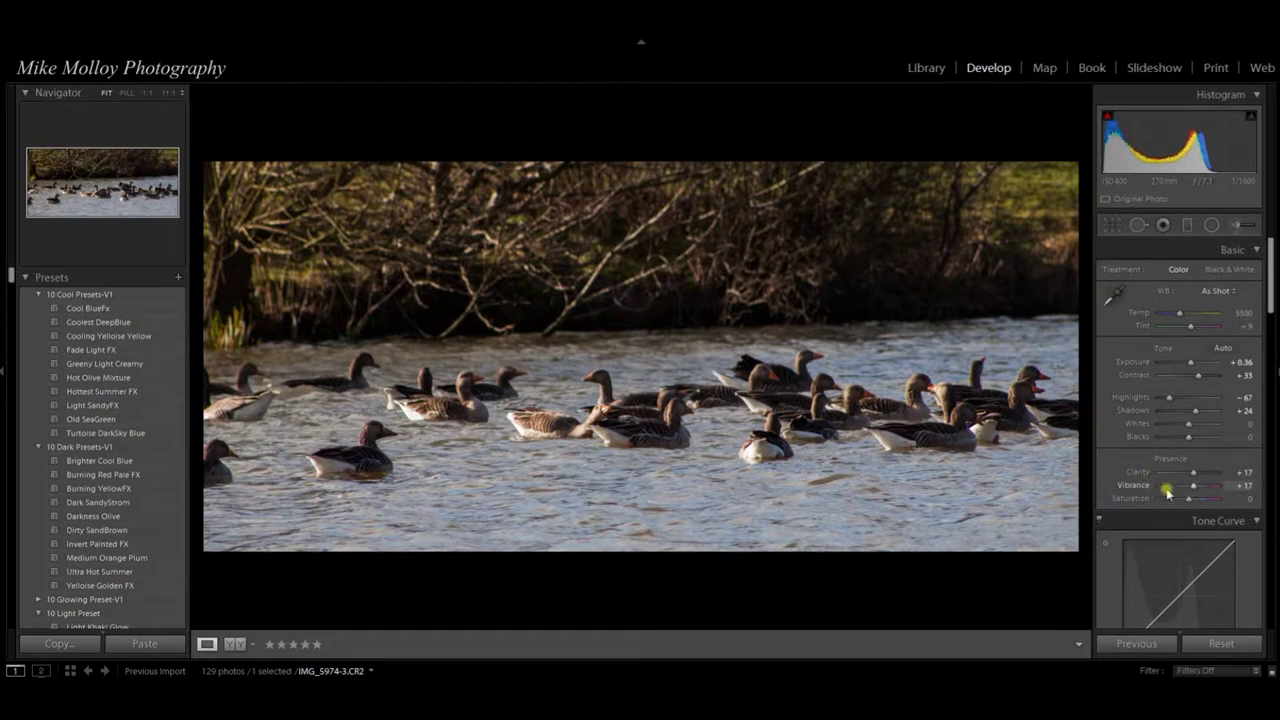
scroll(1167, 489, "down", 10)
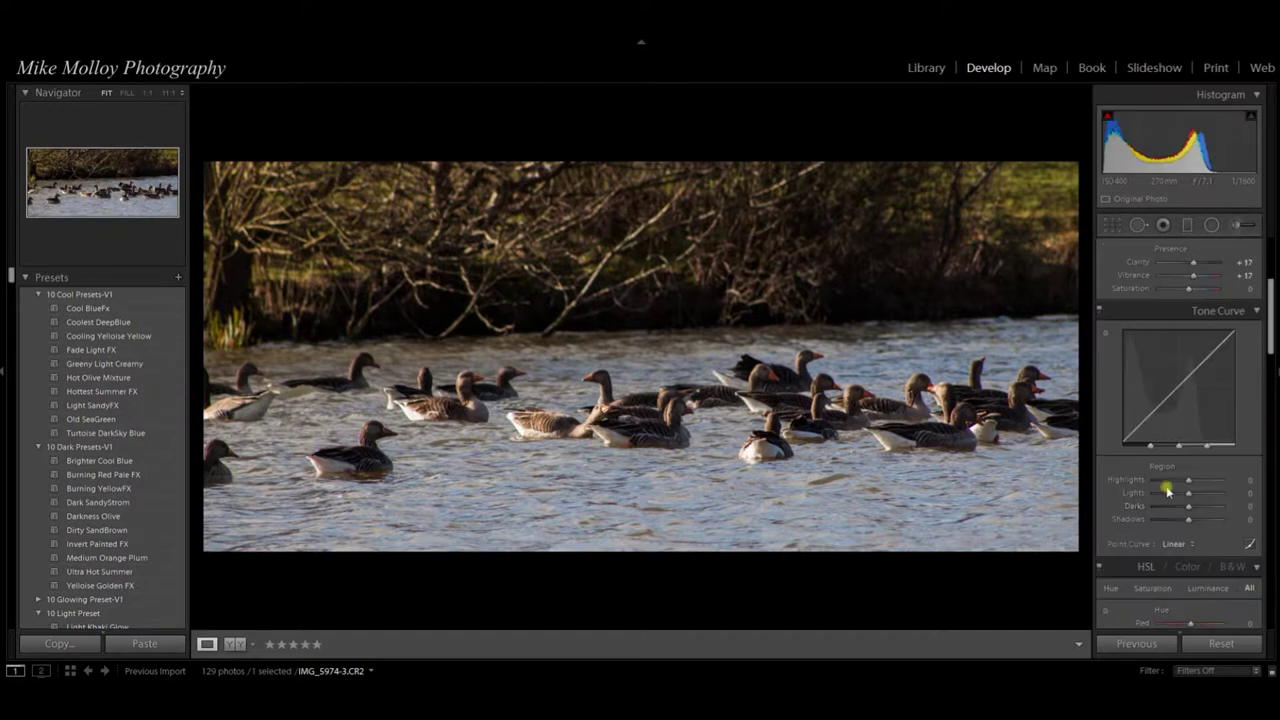
In the Detail panel, set sharpening Masking to 92 using the mask preview and Amount to 96
scroll(1167, 489, "down", 10)
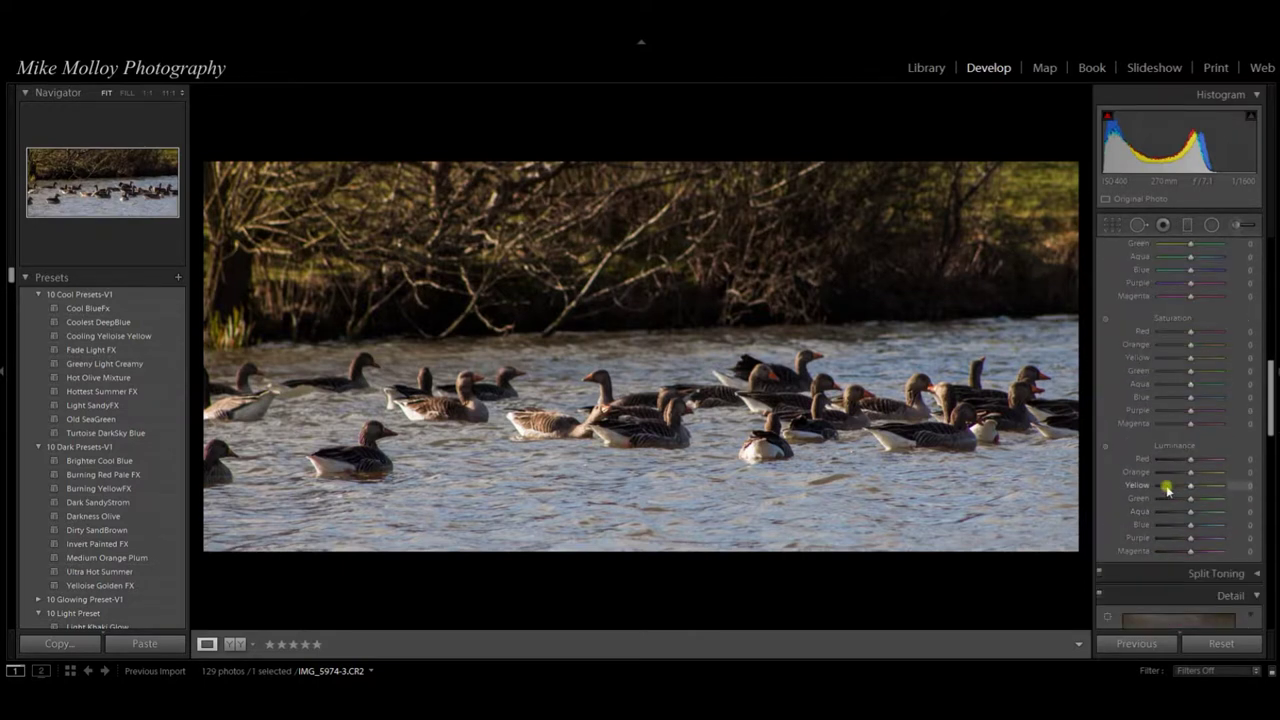
scroll(1167, 489, "down", 3)
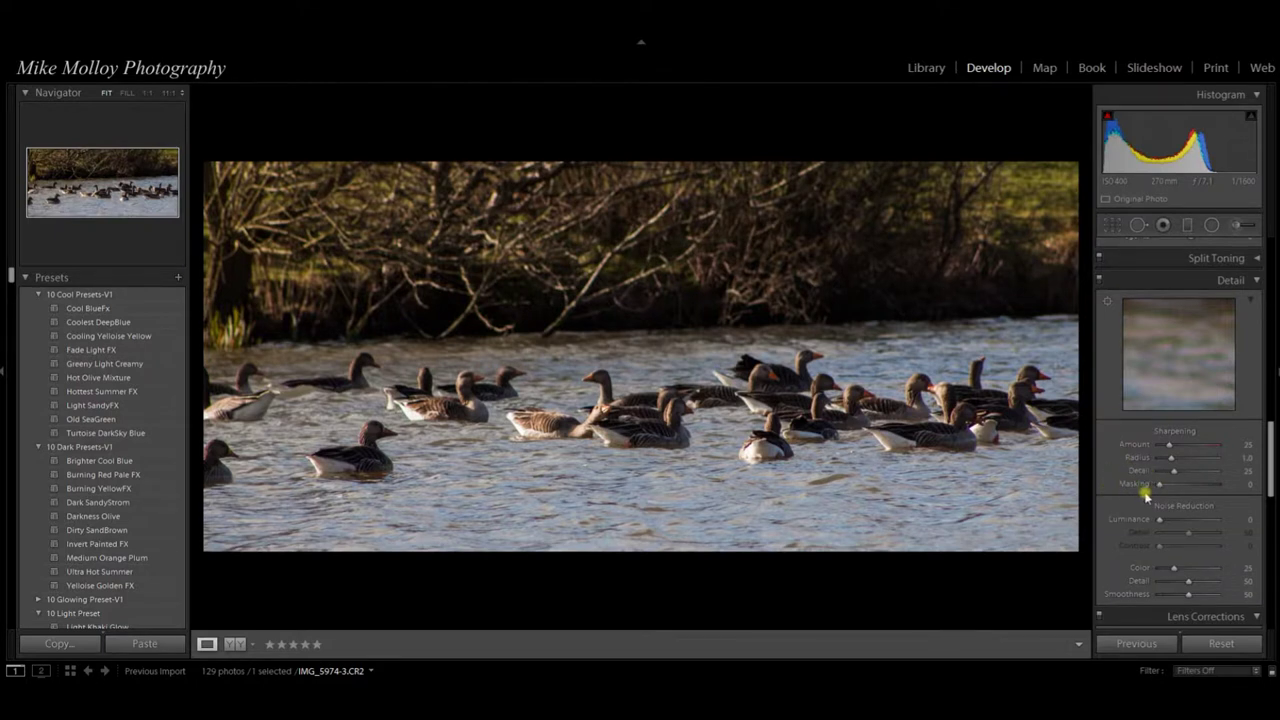
key("alt")
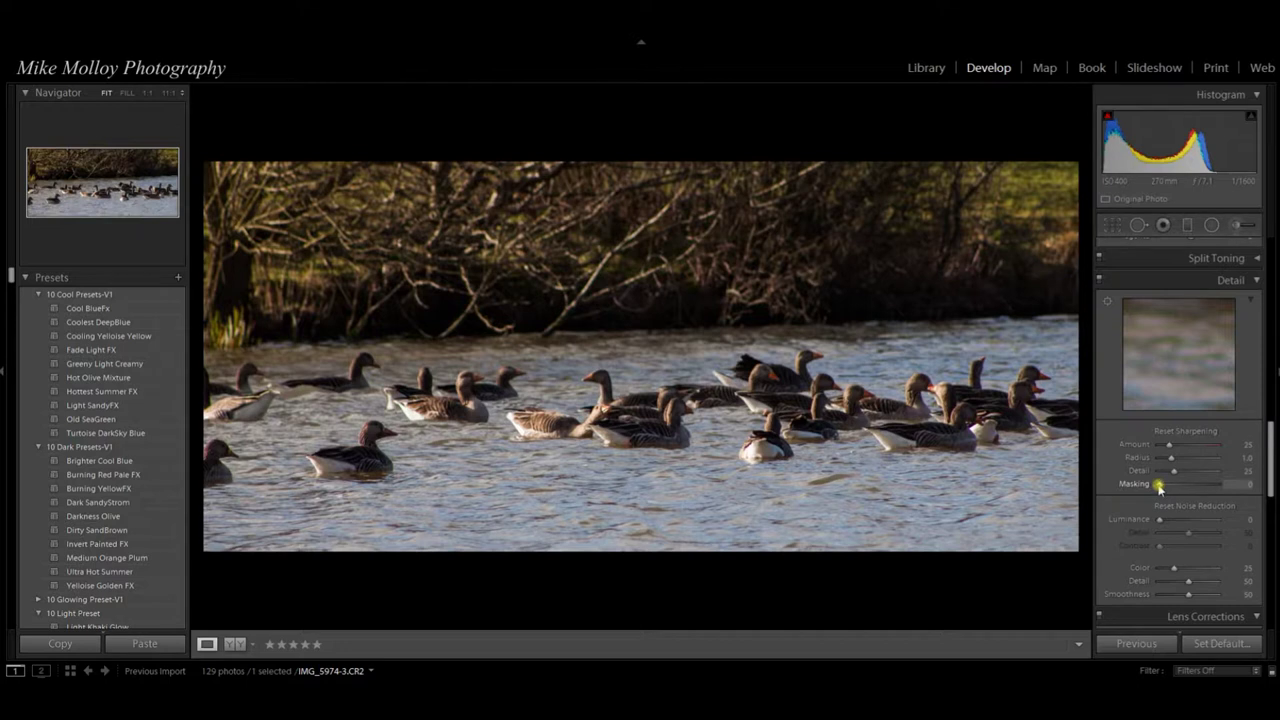
left_click(1159, 486, "alt")
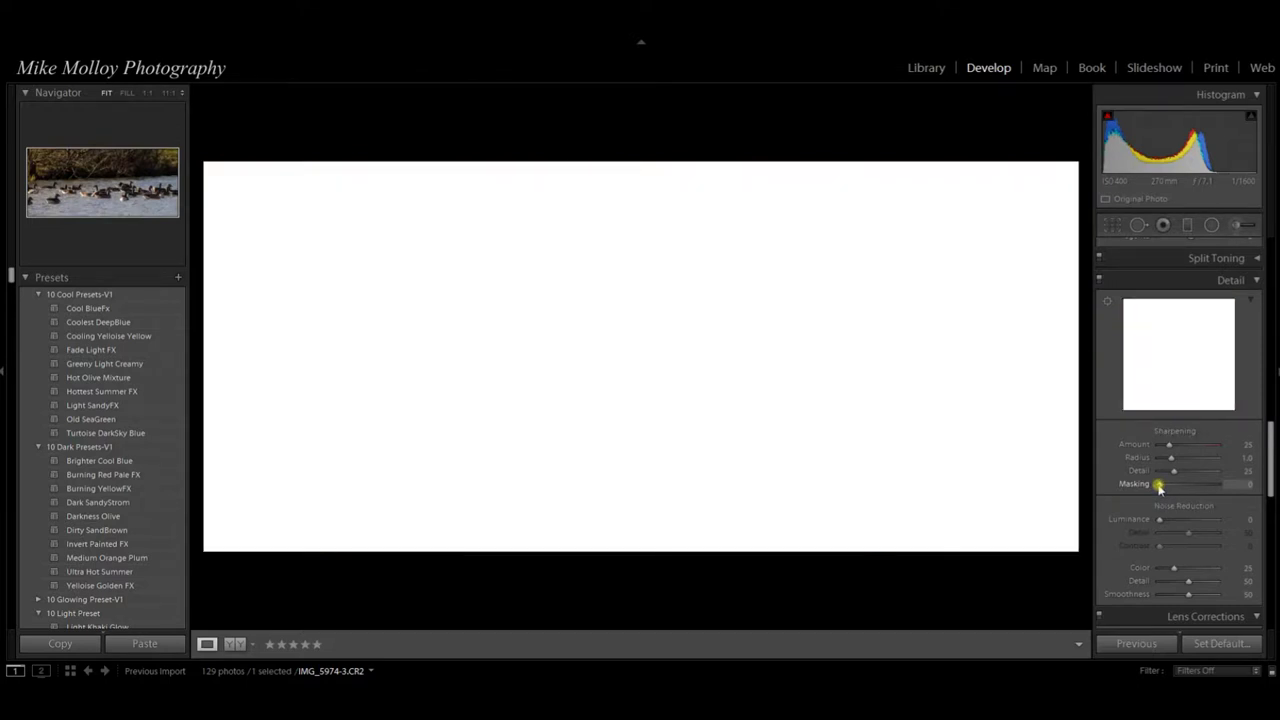
left_click_drag(1159, 486, 1213, 490)
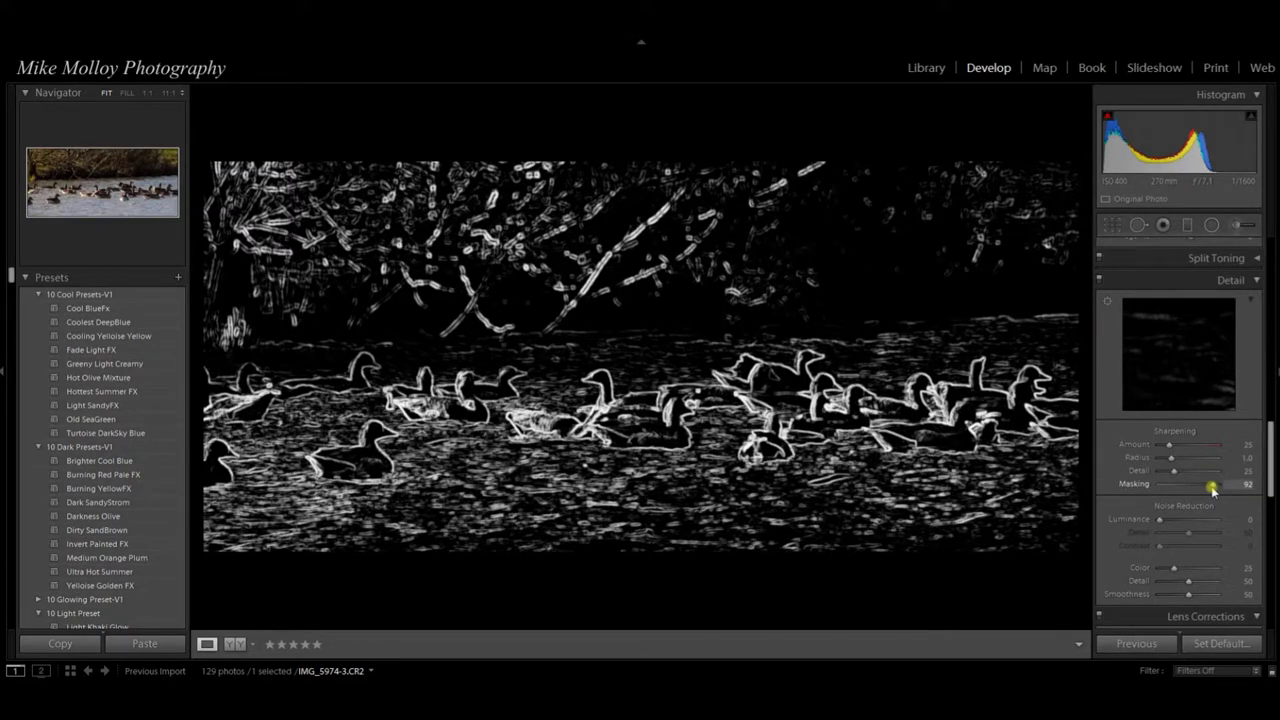
left_click_drag(1212, 489, 1214, 487)
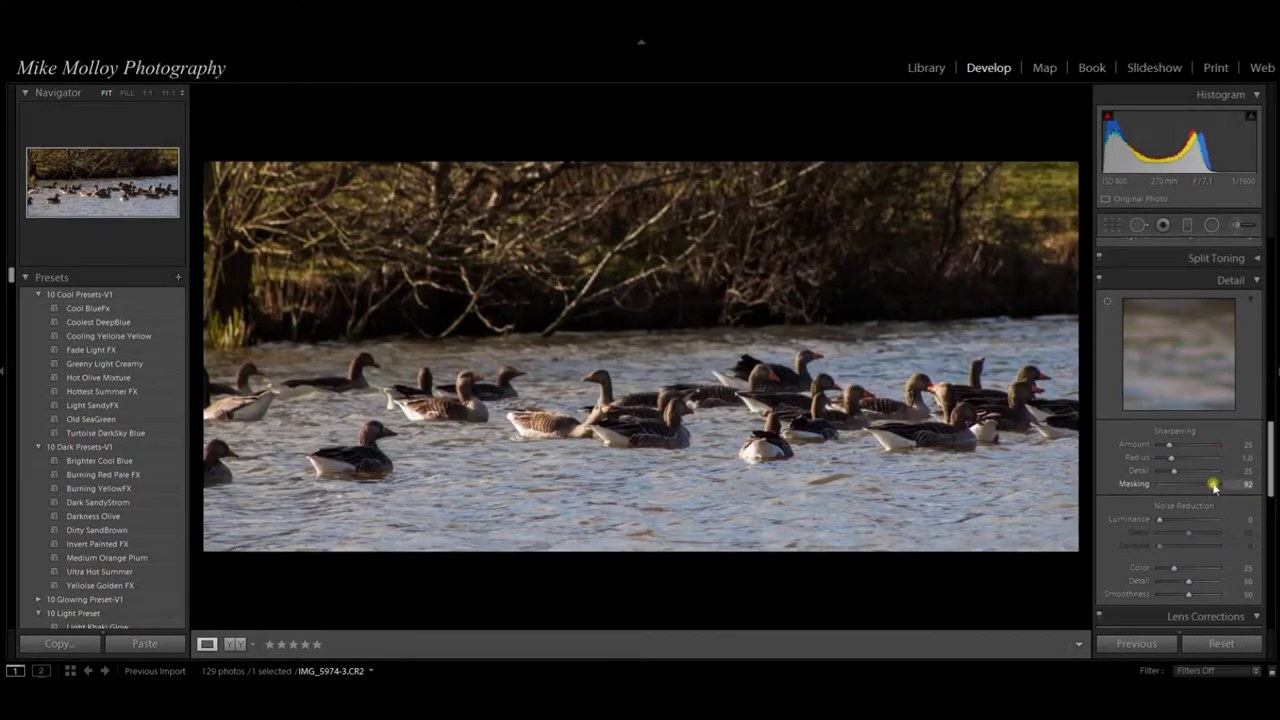
left_click_drag(1172, 448, 1200, 448)
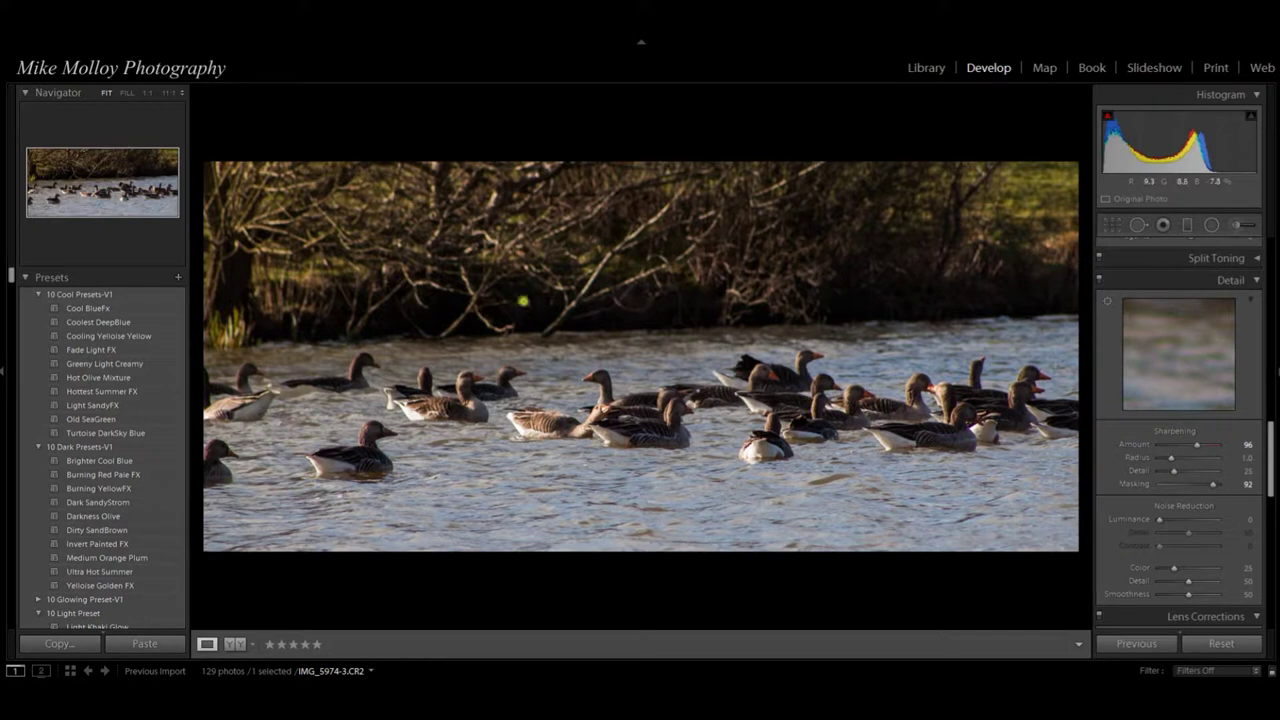
left_click(1215, 487, "alt")
Set Noise Reduction Luminance to 26 in the Detail panel
scroll(1166, 446, "down", 2)
scroll(1178, 362, "up", 2)
left_click_drag(1160, 519, 1178, 528)
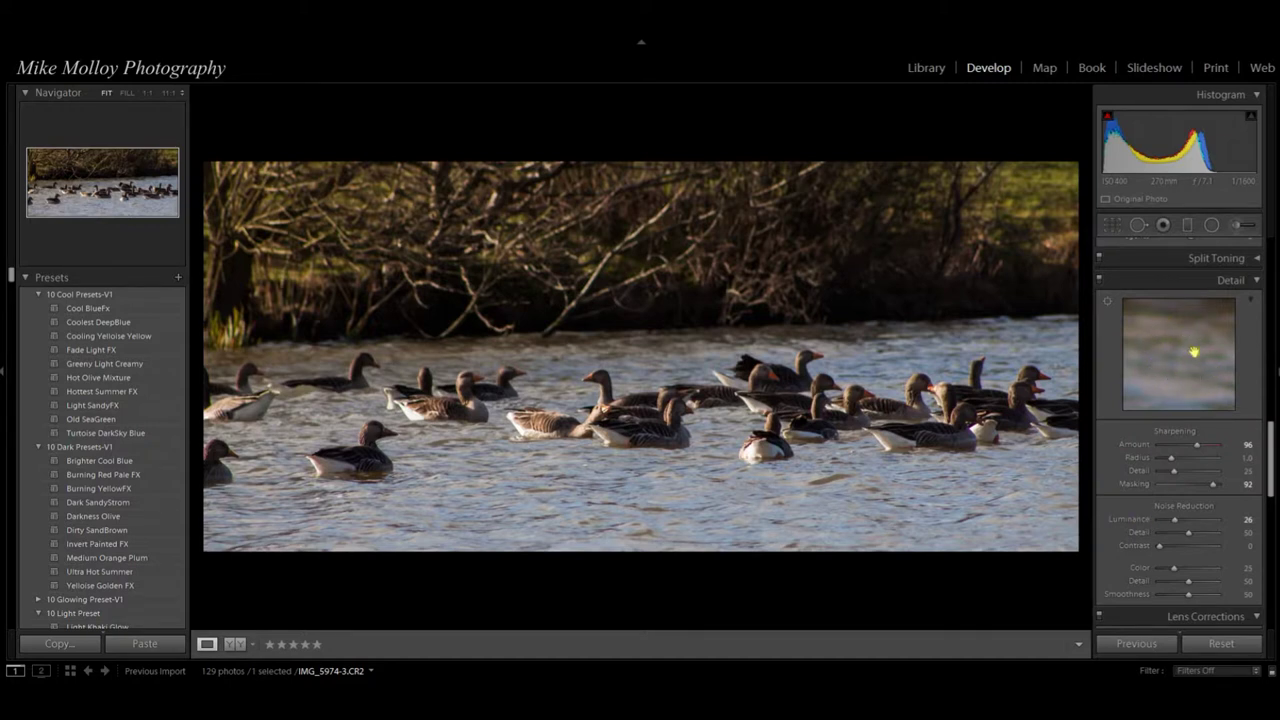
scroll(1182, 436, "down", 3)
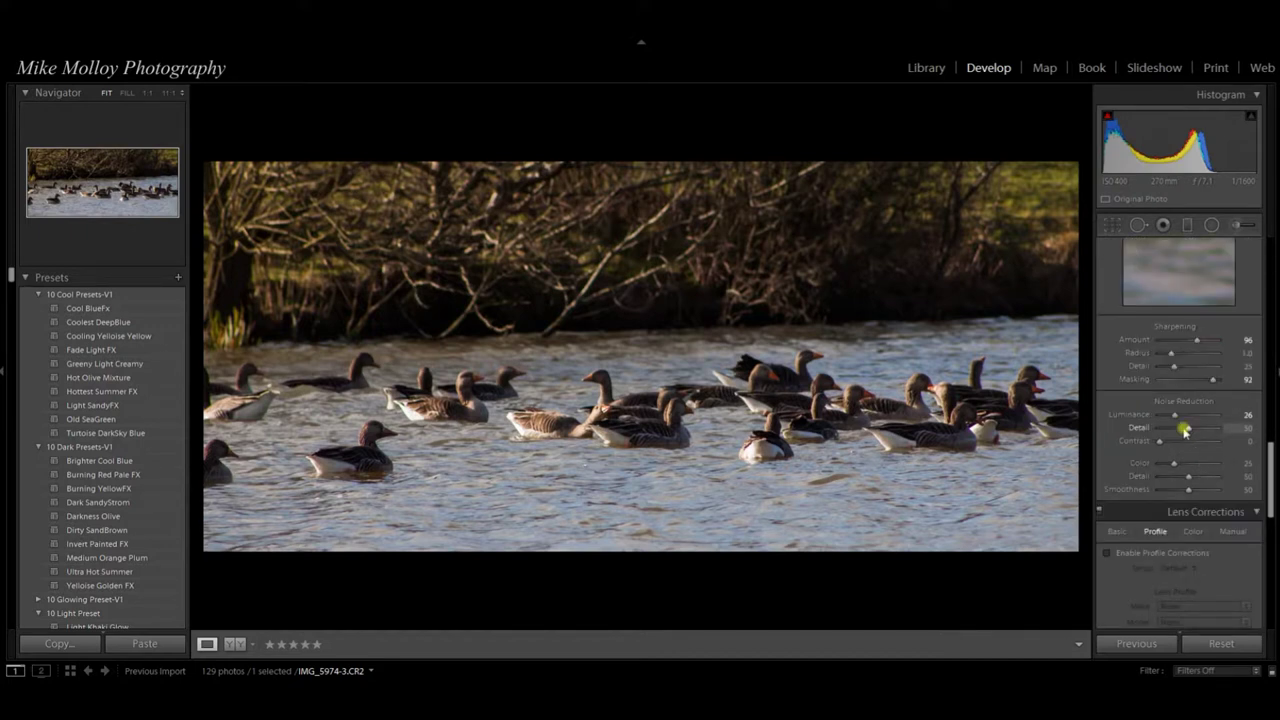
scroll(1186, 408, "down", 3)
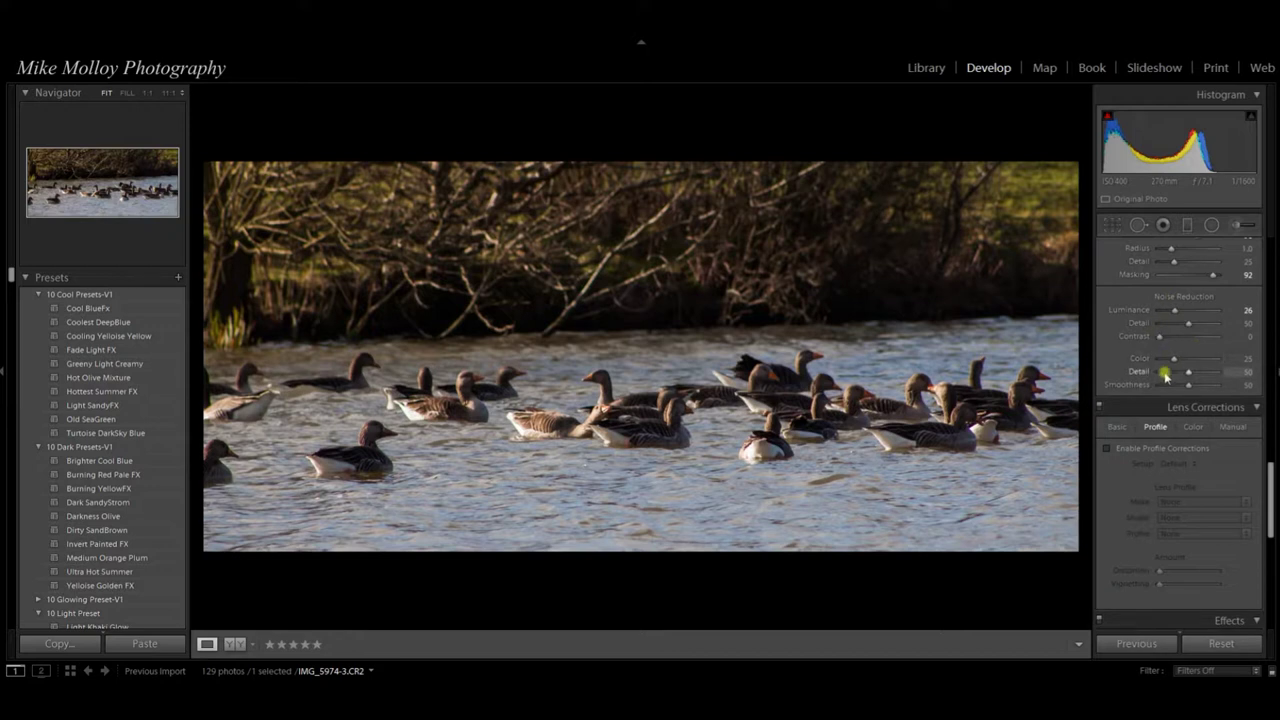
scroll(1165, 375, "down", 3)
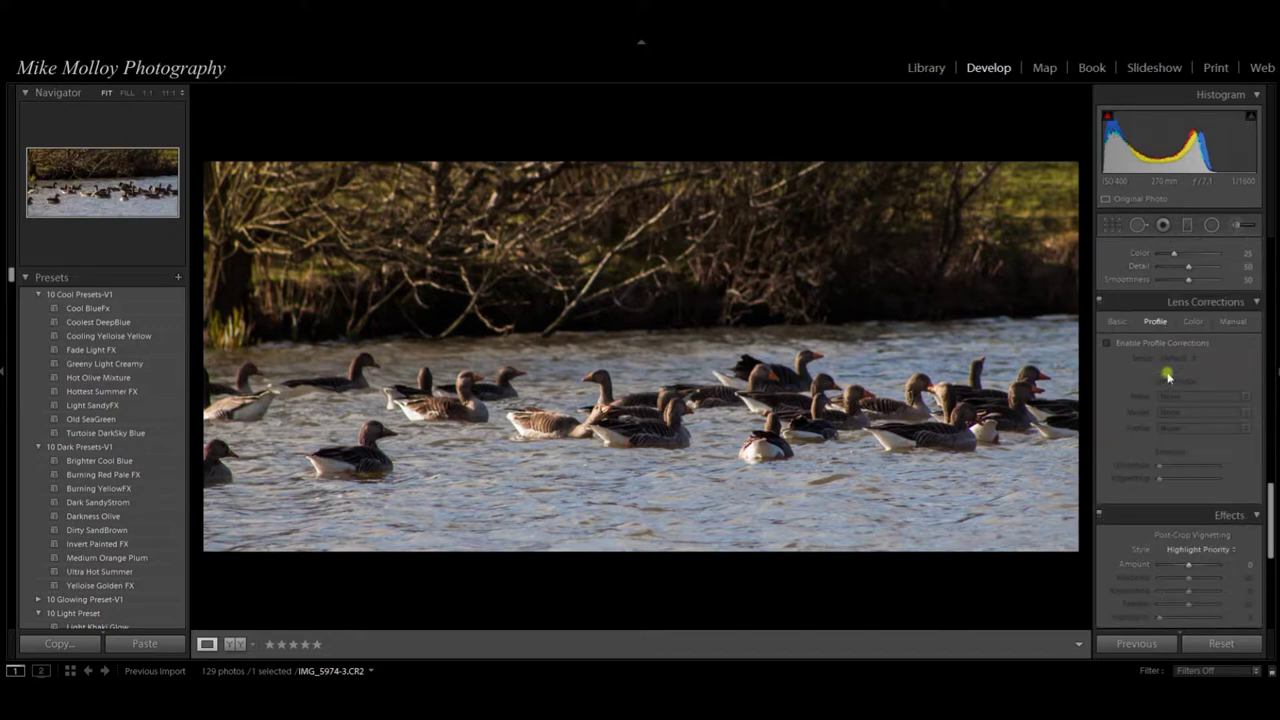
Enable lens profile corrections and chromatic aberration removal, and set the lens profile Make to Canon
left_click(1116, 322)
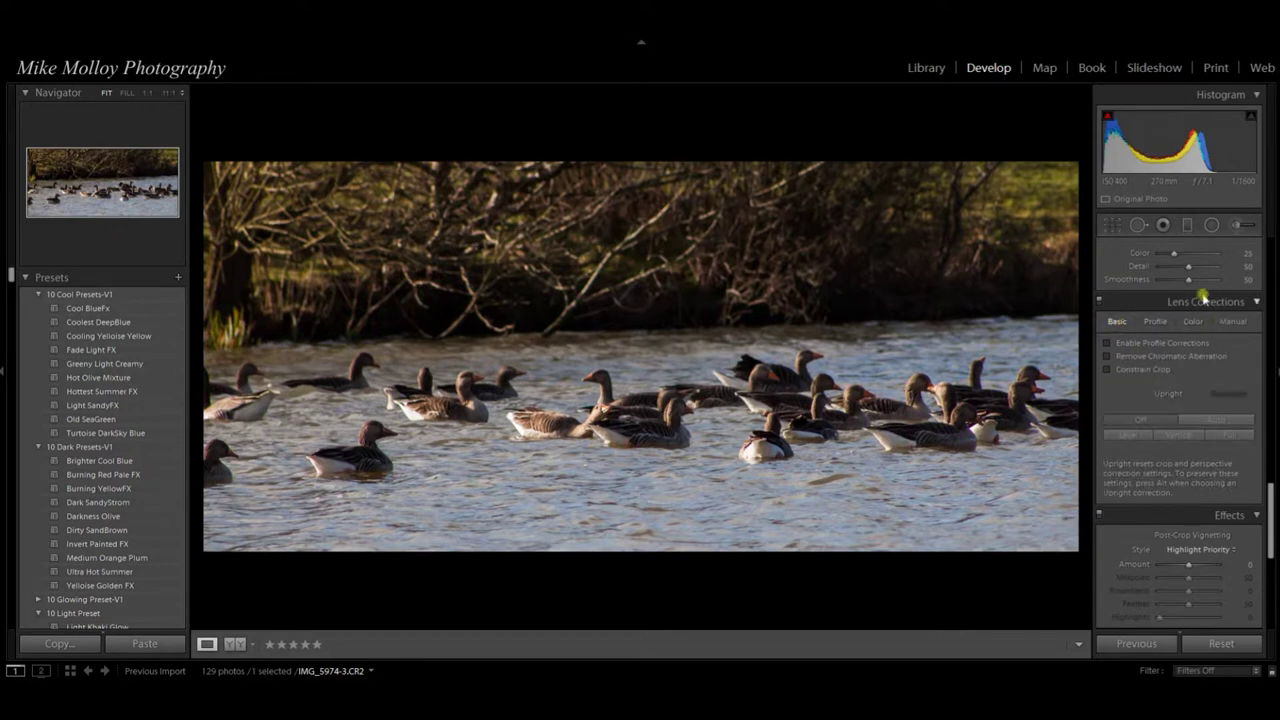
left_click(1162, 344)
left_click(1157, 356)
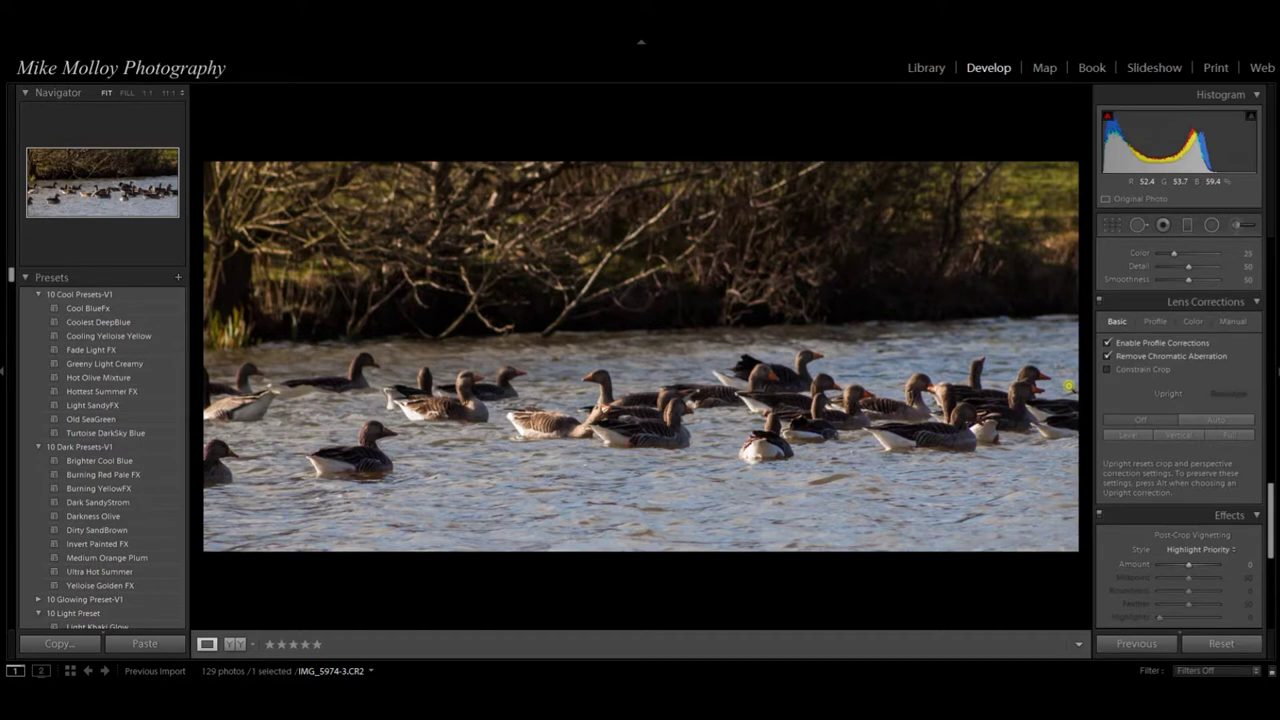
left_click(1156, 322)
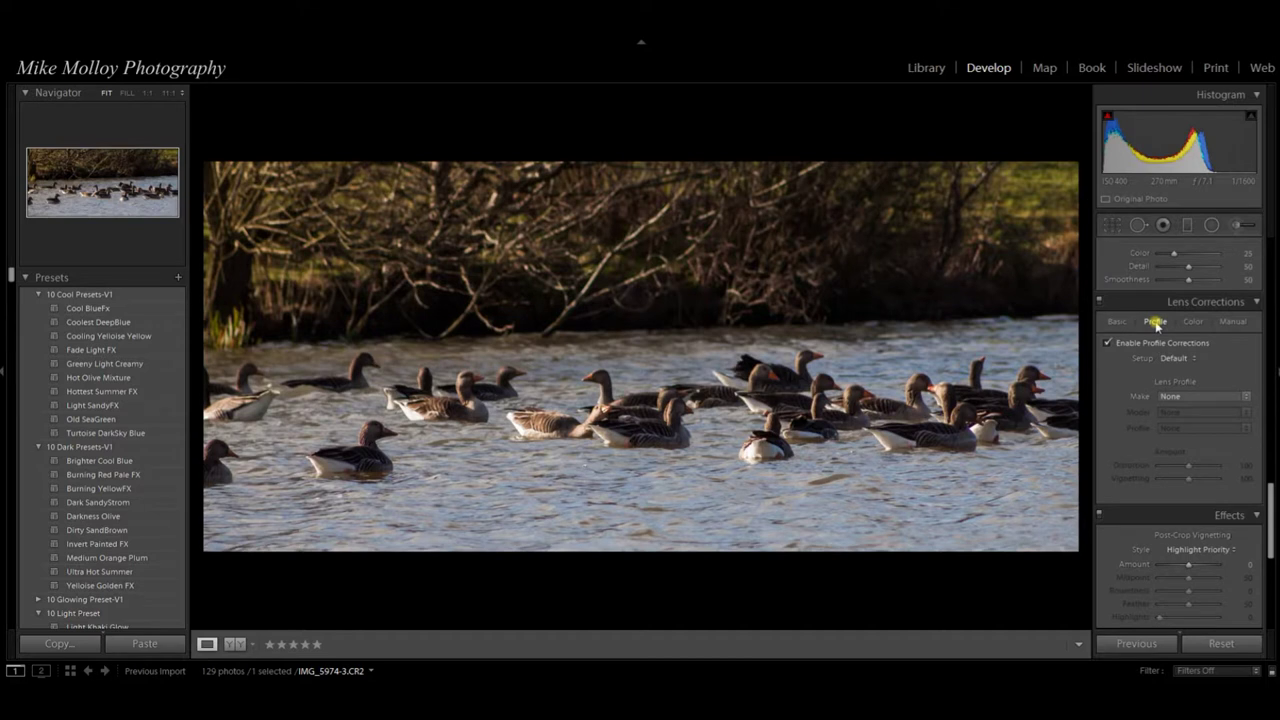
left_click(1173, 396)
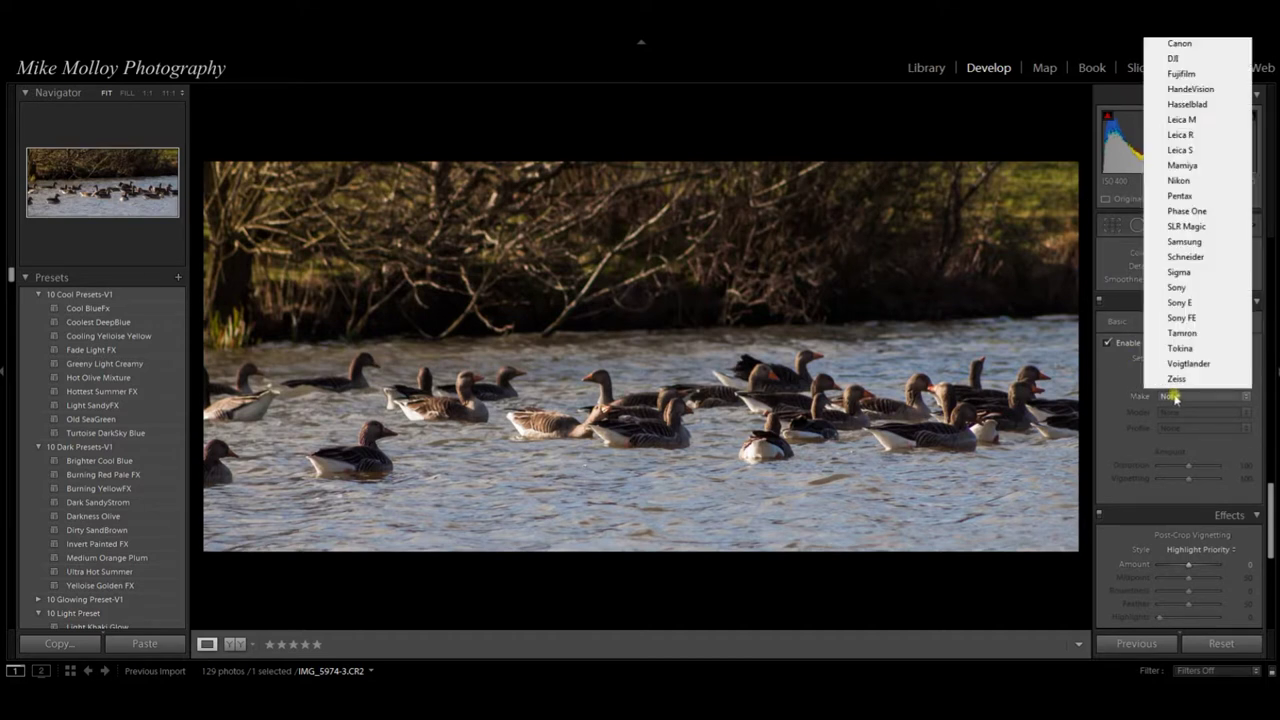
left_click(1192, 44)
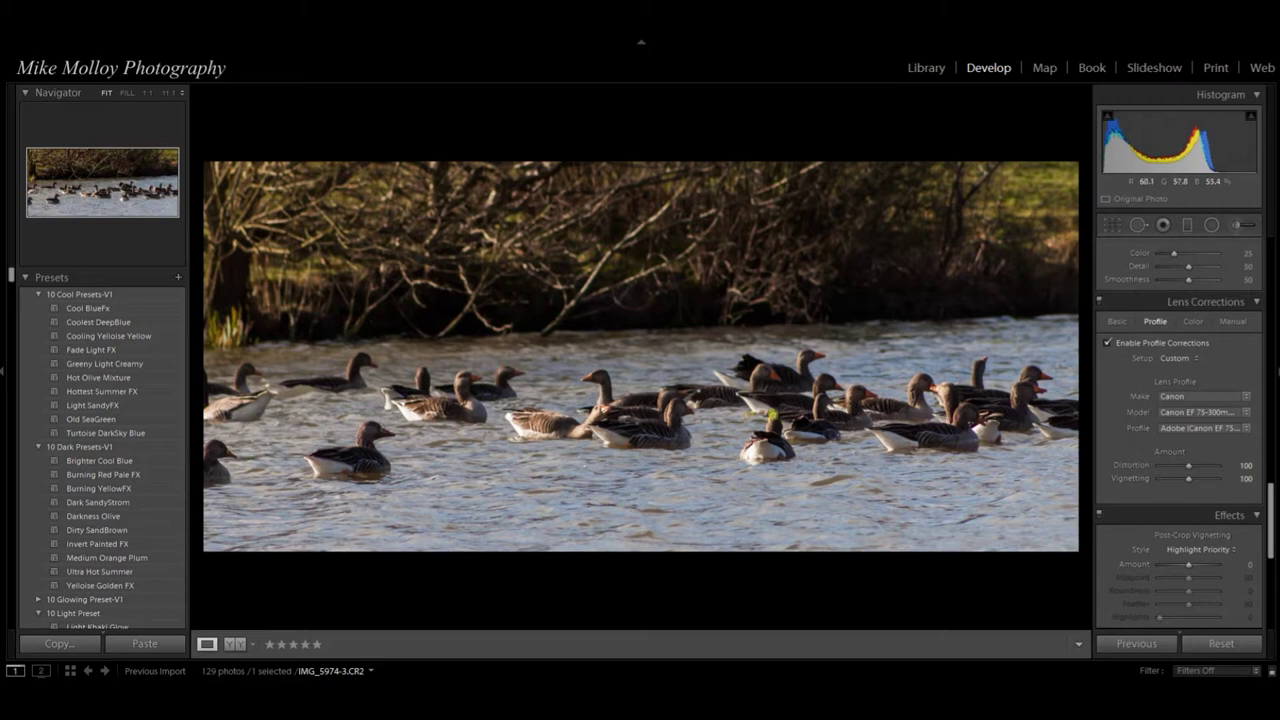
scroll(1168, 448, "down", 5)
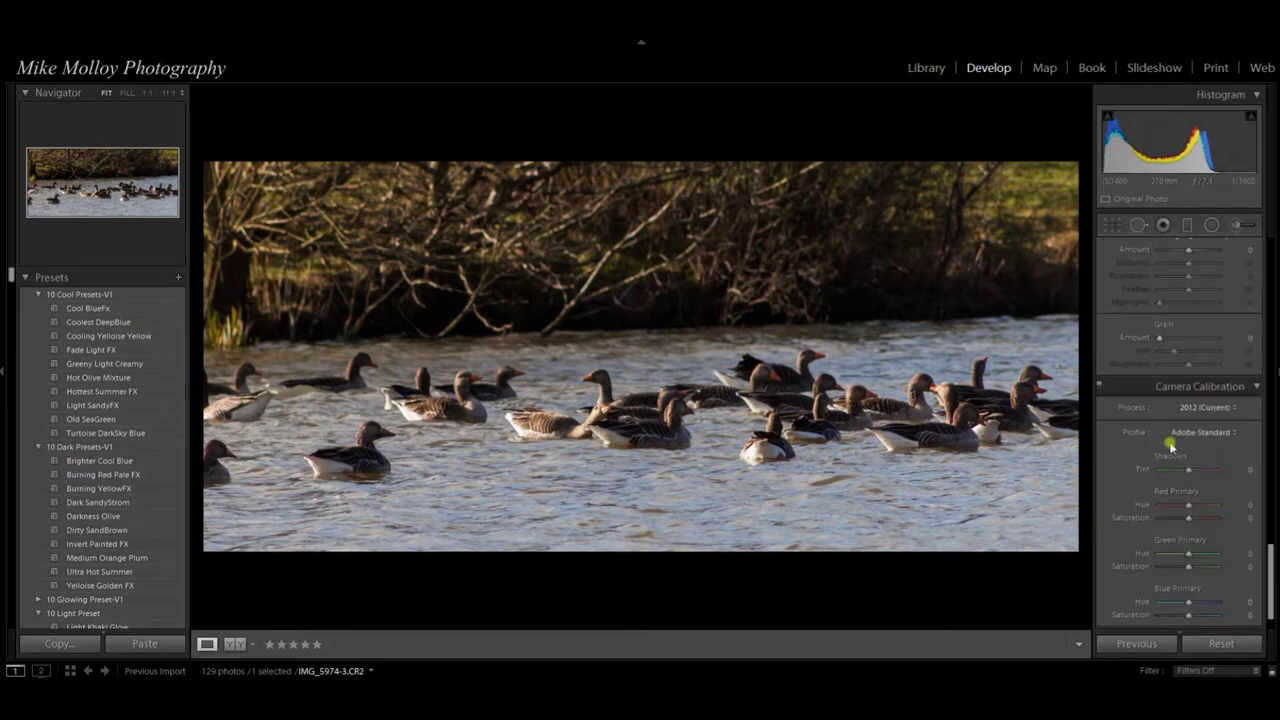
Switch the Camera Calibration profile from Adobe Standard to Camera Landscape
scroll(1216, 434, "down", 1)
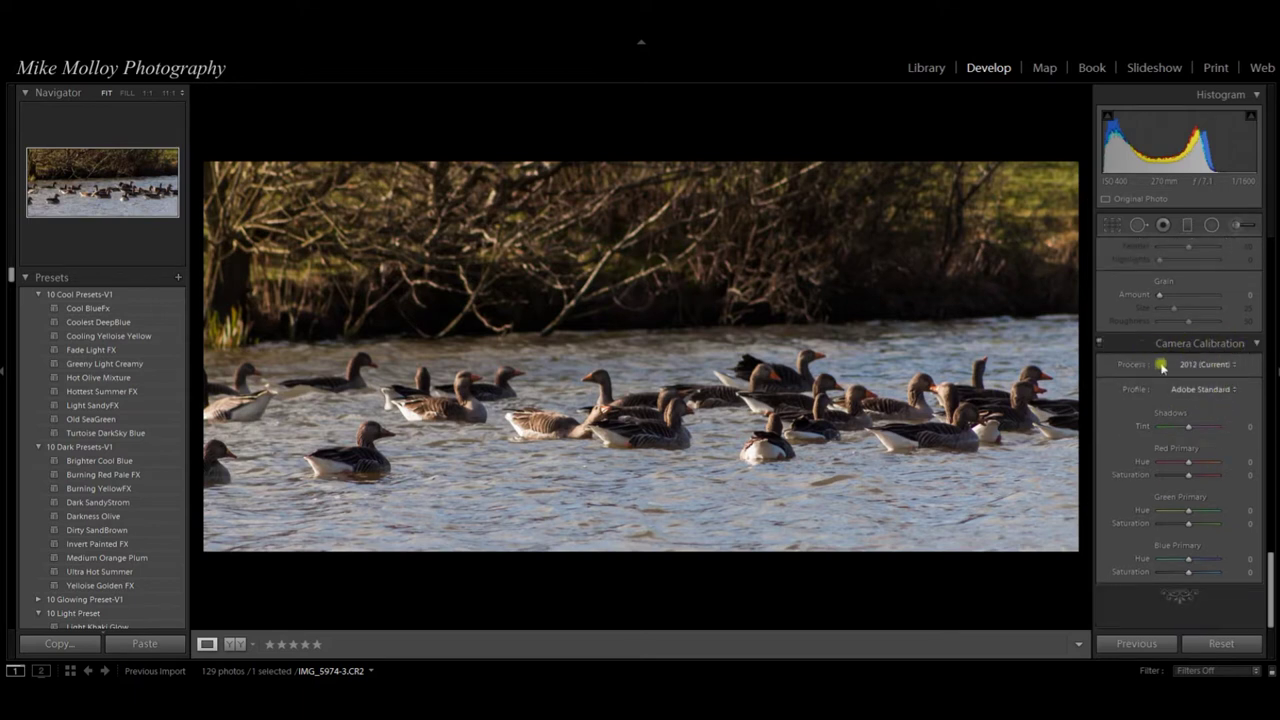
left_click(1214, 390)
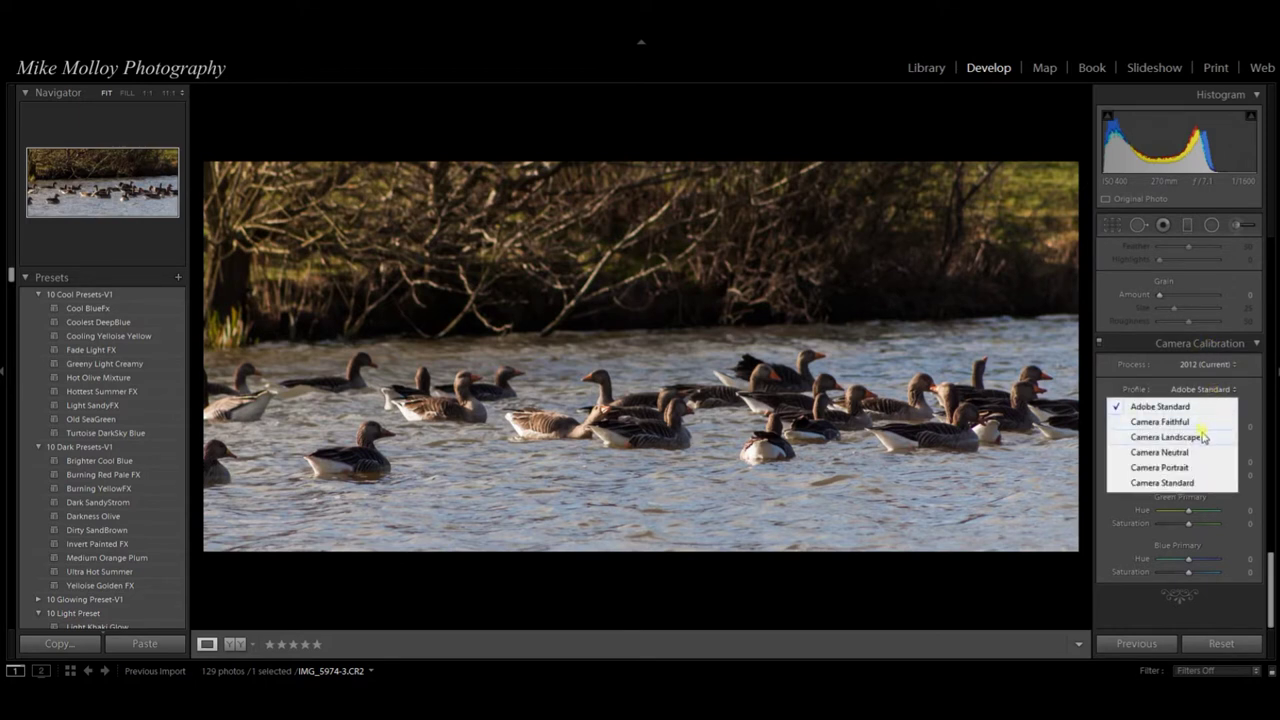
left_click(1202, 438)
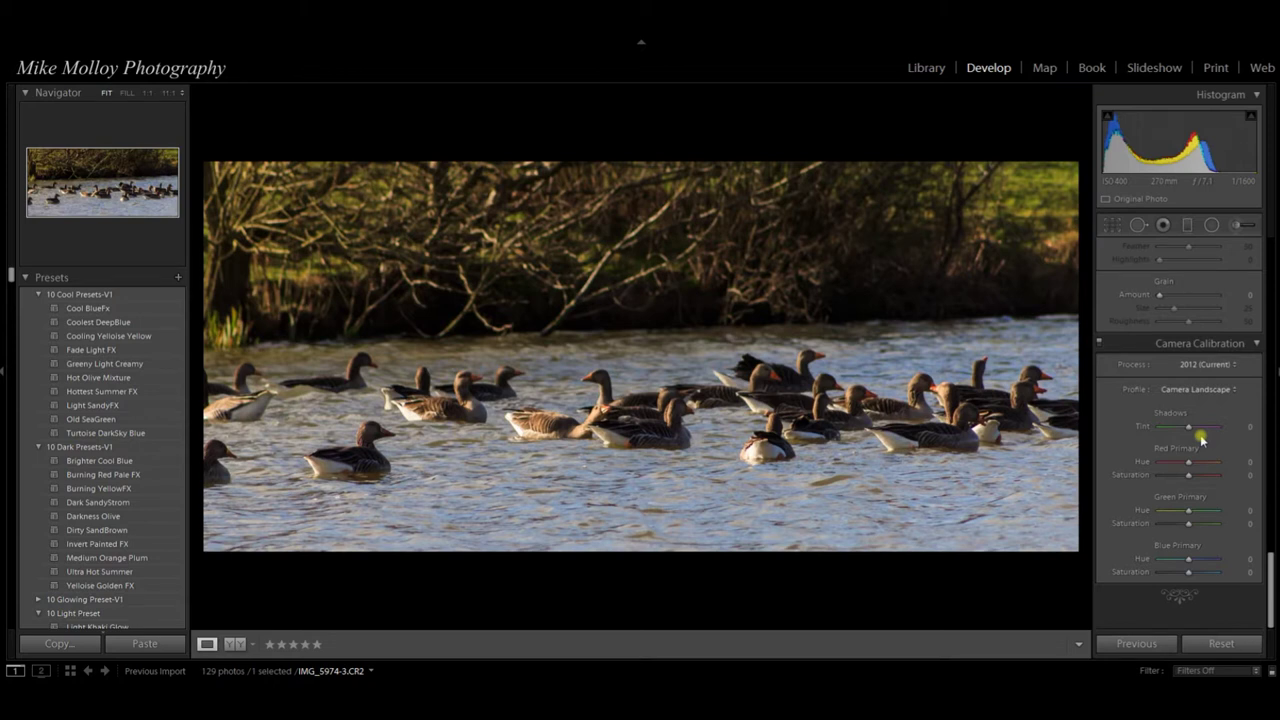
left_click_drag(1270, 570, 10, 277)
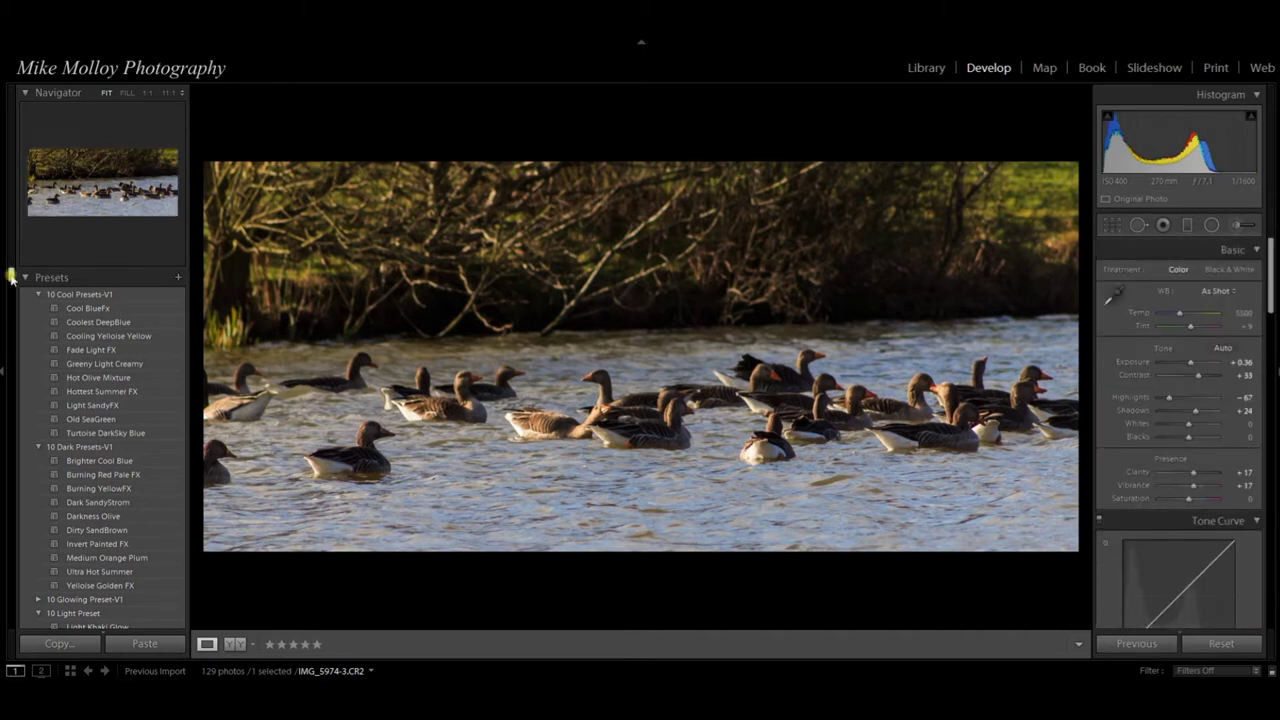